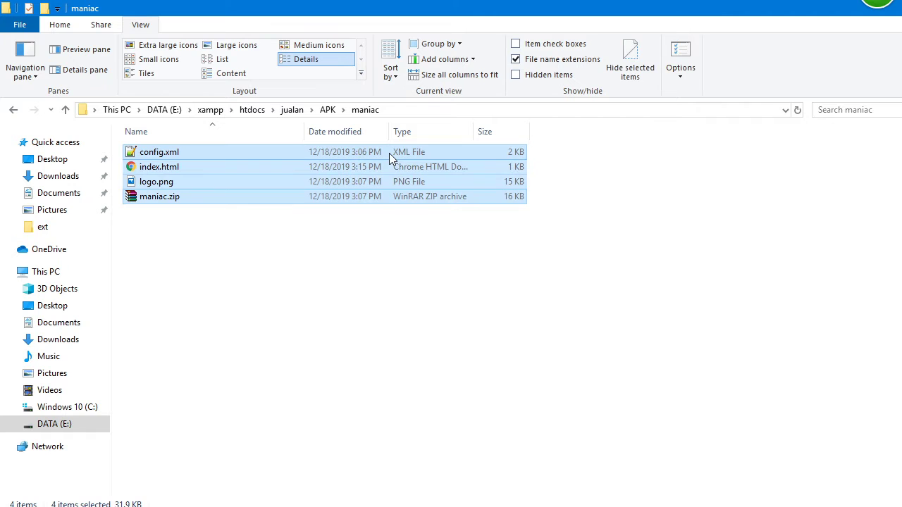
# Delete the existing maniac.zip archive from the maniac folder
pyautogui.click(208, 181)
pyautogui.click(175, 199)
pyautogui.press('Delete')
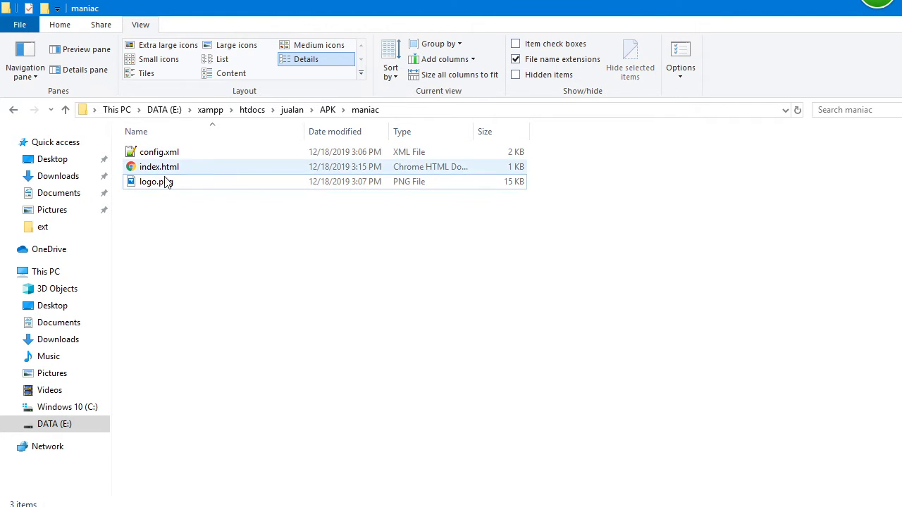
# Open index.html from the maniac folder in Notepad++ for editing
pyautogui.rightClick(204, 164)
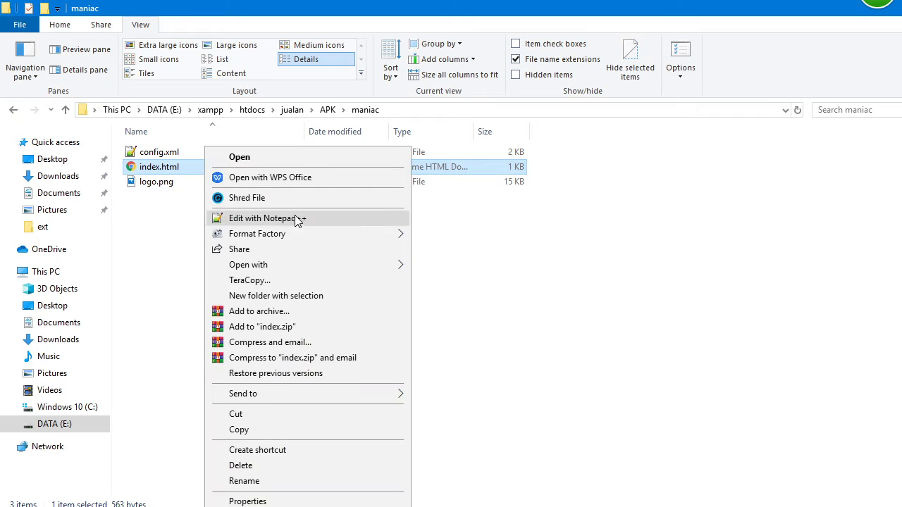
pyautogui.click(322, 218)
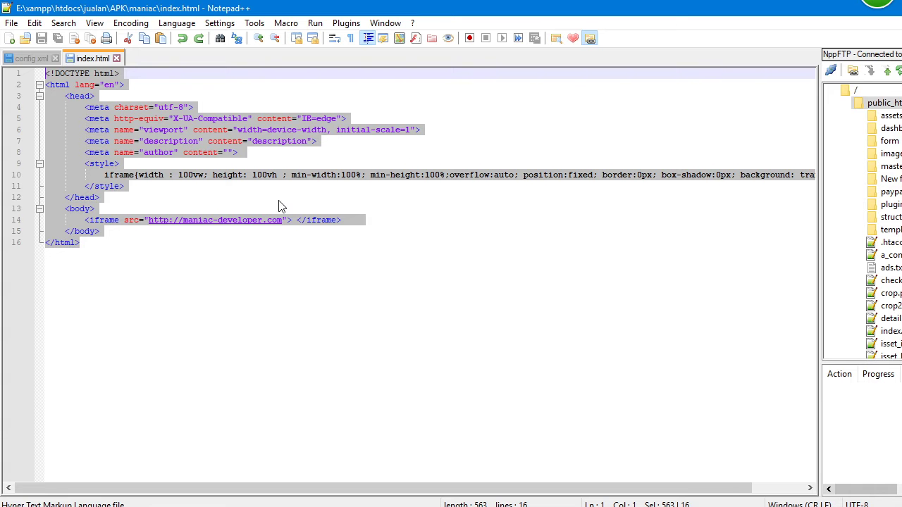
pyautogui.click(368, 268)
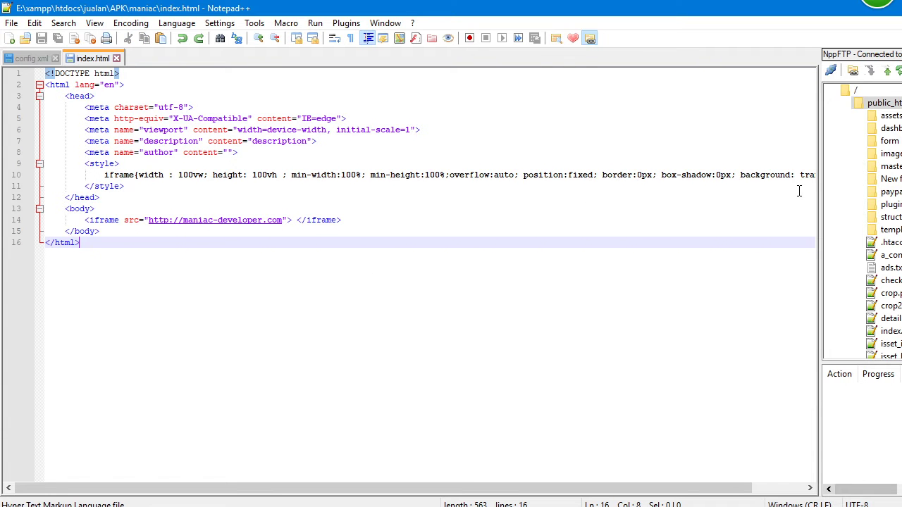
# Break the iframe style rule in index.html onto a new line before "background: transparent" and save the file
pyautogui.click(740, 177)
pyautogui.press('Return')
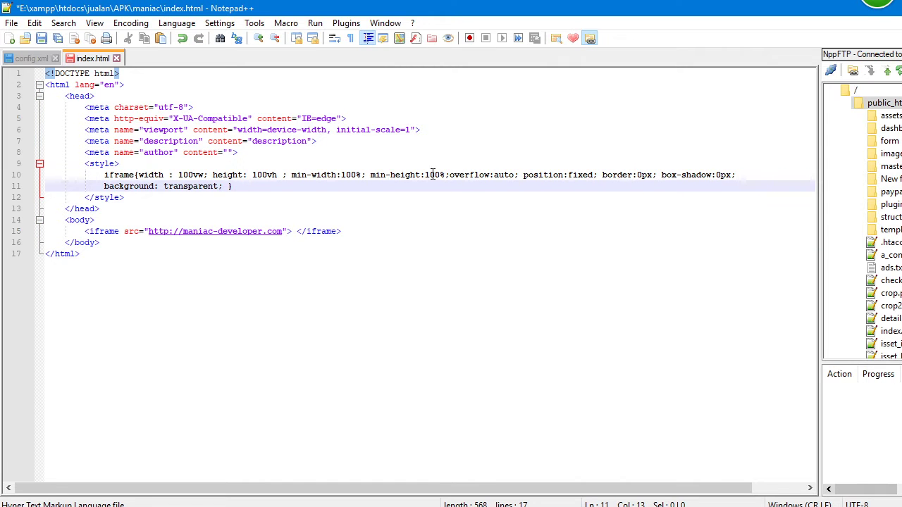
pyautogui.click(401, 160)
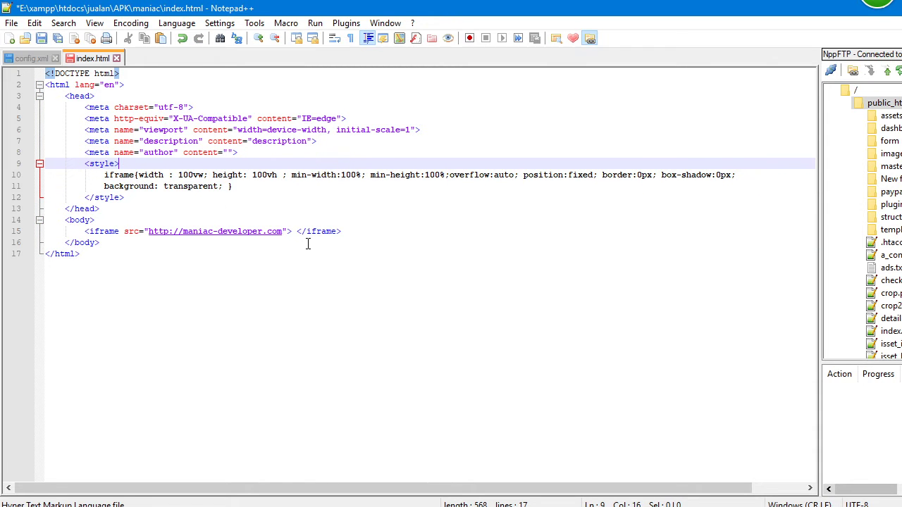
pyautogui.click(345, 275)
pyautogui.hotkey('ctrl', 'Tab')
pyautogui.hotkey('ctrl', 'Tab')
pyautogui.hotkey('ctrl', 's')
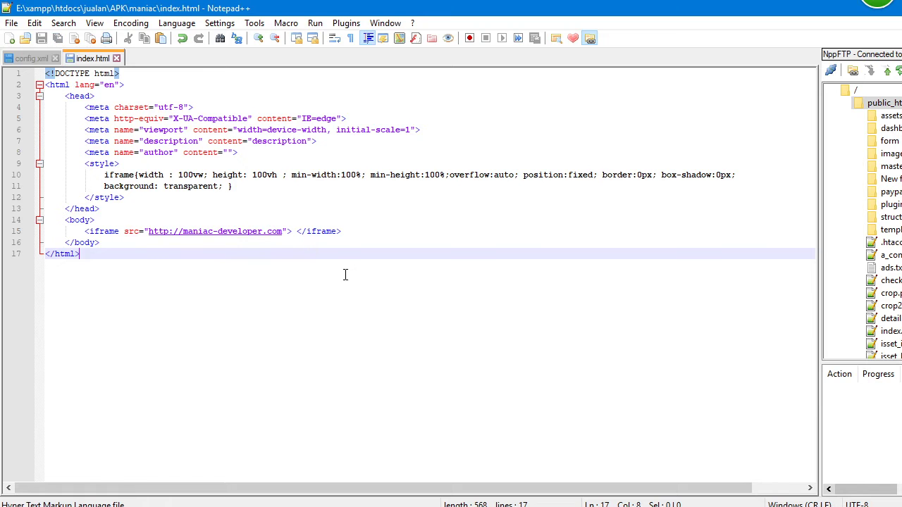
# Examine the website URL used as the iframe source in index.html
pyautogui.hotkey('ctrl', 'Tab')
pyautogui.hotkey('ctrl', 'Tab')
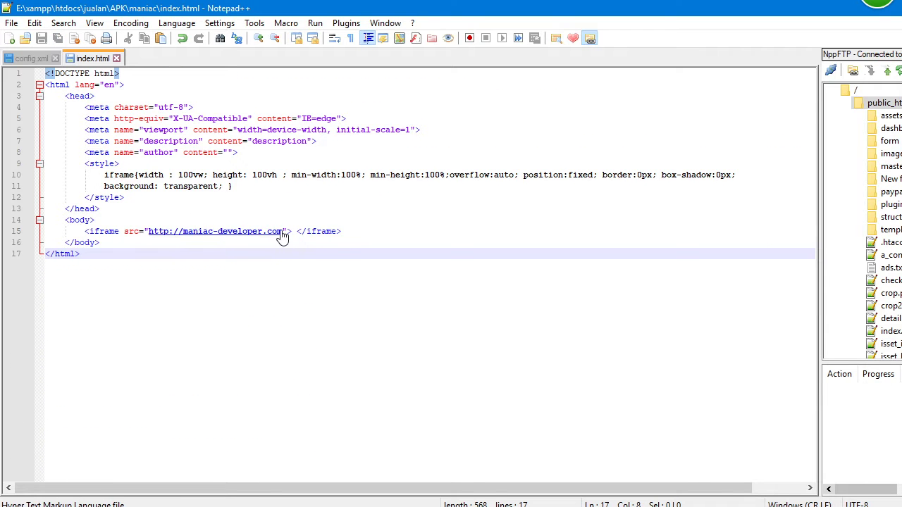
pyautogui.moveTo(282, 231); pyautogui.dragTo(148, 232)
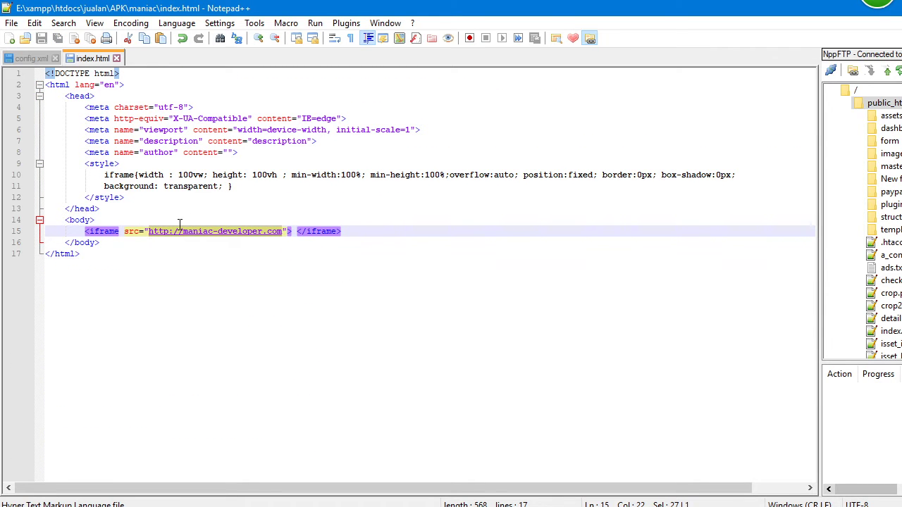
pyautogui.click(219, 218)
# Open config.xml from the maniac folder in Notepad++ for editing
pyautogui.hotkey('ctrl', 'Tab')
pyautogui.click(150, 223)
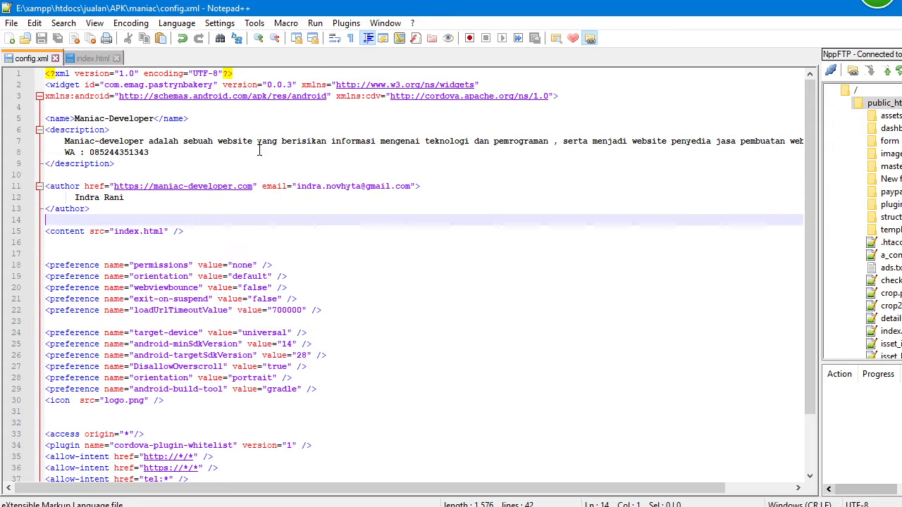
pyautogui.hotkey('alt', 'Tab')
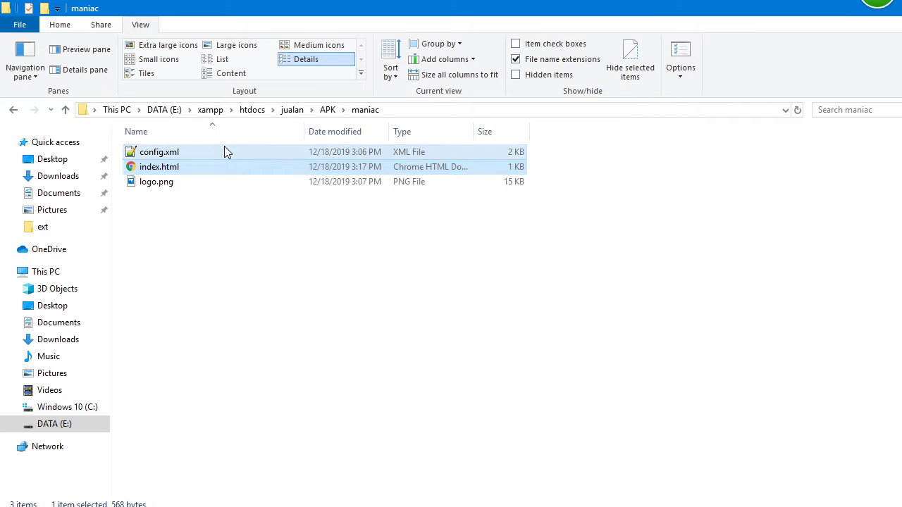
pyautogui.click(224, 149)
pyautogui.rightClick(174, 152)
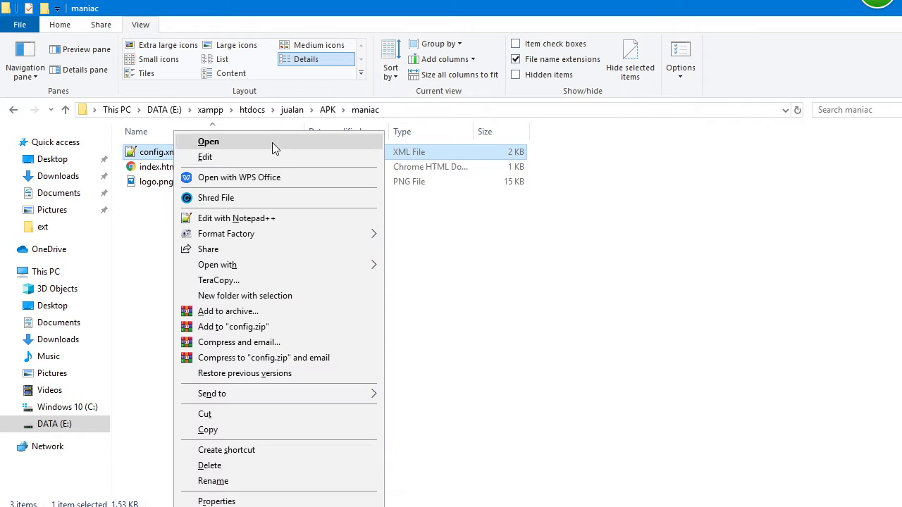
pyautogui.click(272, 218)
# Change the widget id in config.xml to com.emag.demo and save the file
pyautogui.scroll(-2, 403, 303)
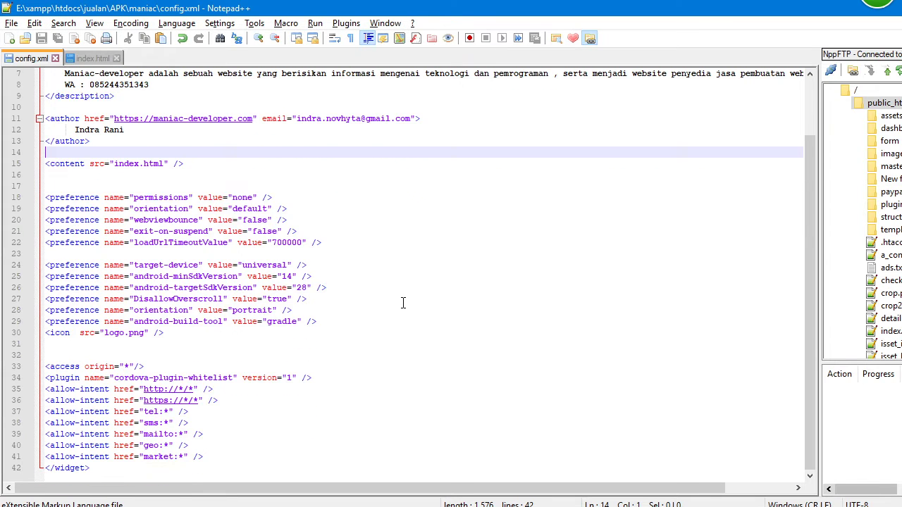
pyautogui.scroll(2, 403, 302)
pyautogui.moveTo(175, 145); pyautogui.dragTo(162, 133)
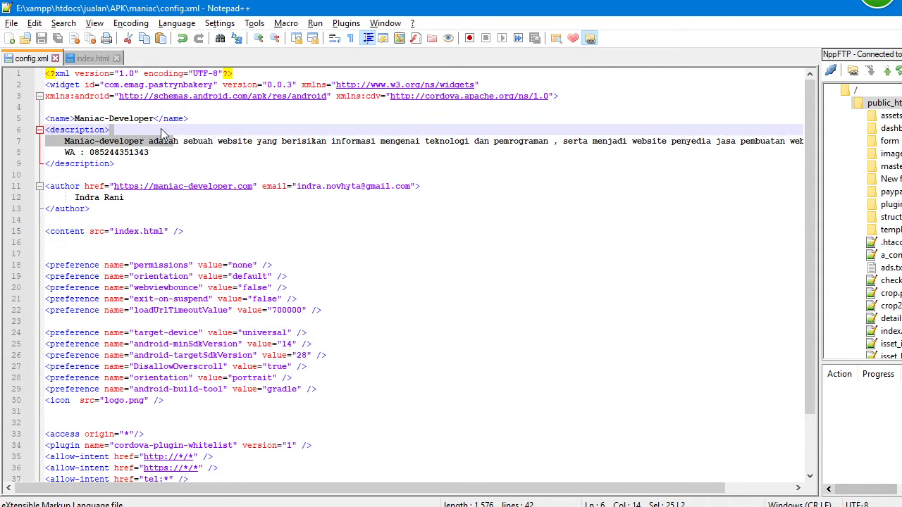
pyautogui.click(198, 155)
pyautogui.doubleClick(205, 84)
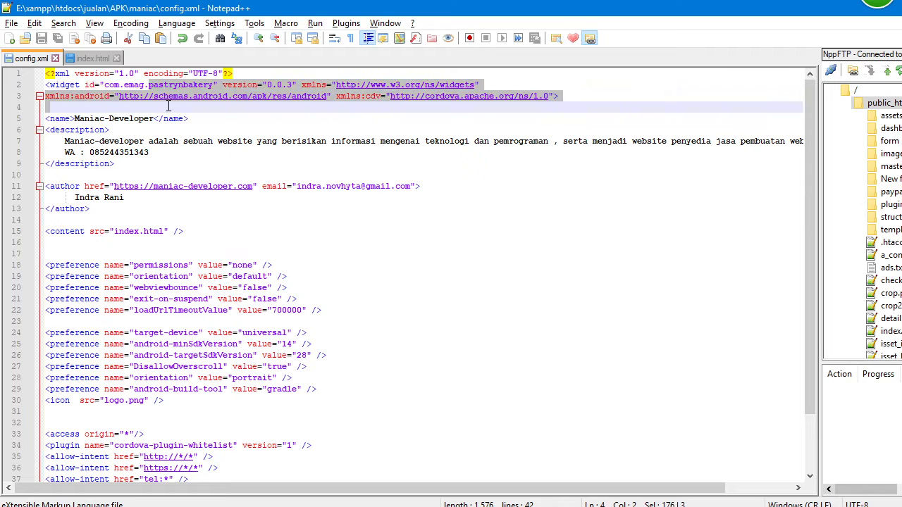
pyautogui.write('demo')
pyautogui.hotkey('ctrl', 's')
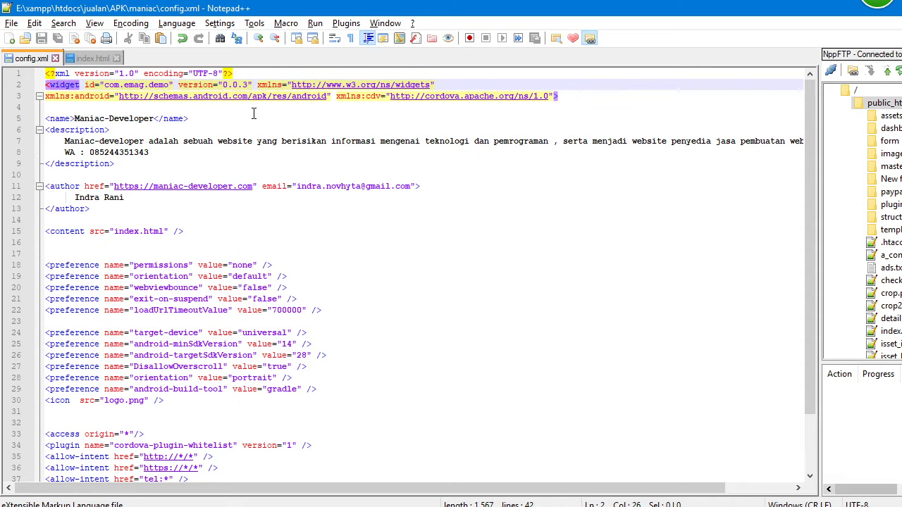
# Review the content source, preference and whitelist plugin entries in config.xml
pyautogui.click(268, 119)
pyautogui.scroll(-2, 309, 301)
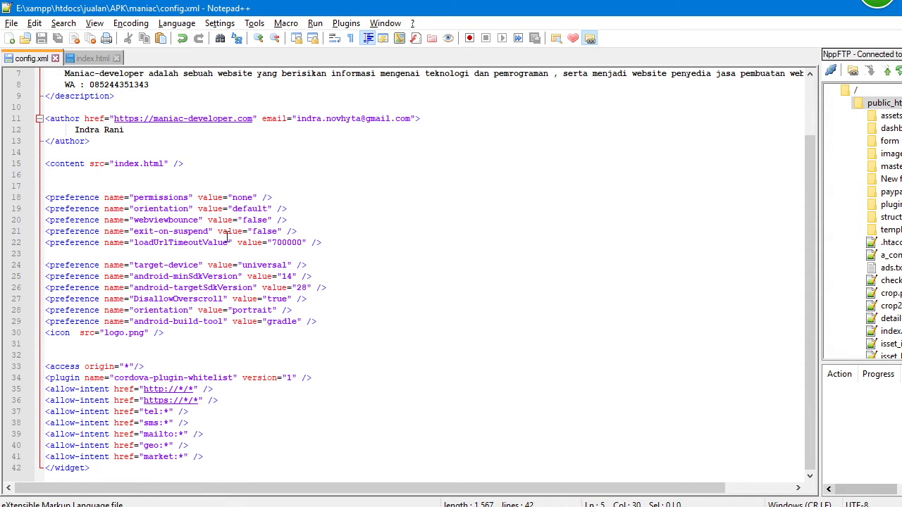
pyautogui.doubleClick(123, 162)
pyautogui.doubleClick(156, 167)
pyautogui.moveTo(157, 168); pyautogui.dragTo(226, 244)
pyautogui.click(243, 376)
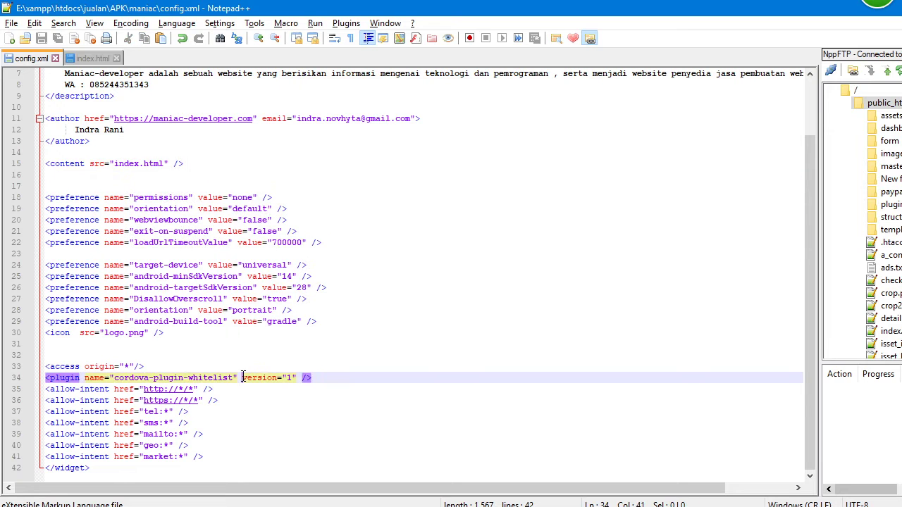
# Check the icon source in config.xml against logo.png in the maniac folder, and look over index.html again
pyautogui.moveTo(105, 333); pyautogui.dragTo(131, 336)
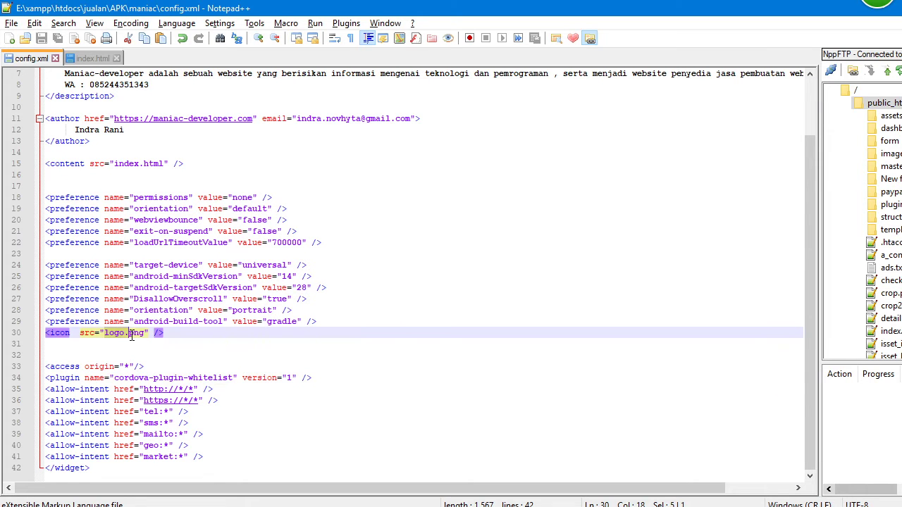
pyautogui.hotkey('alt', 'Tab')
pyautogui.click(221, 187)
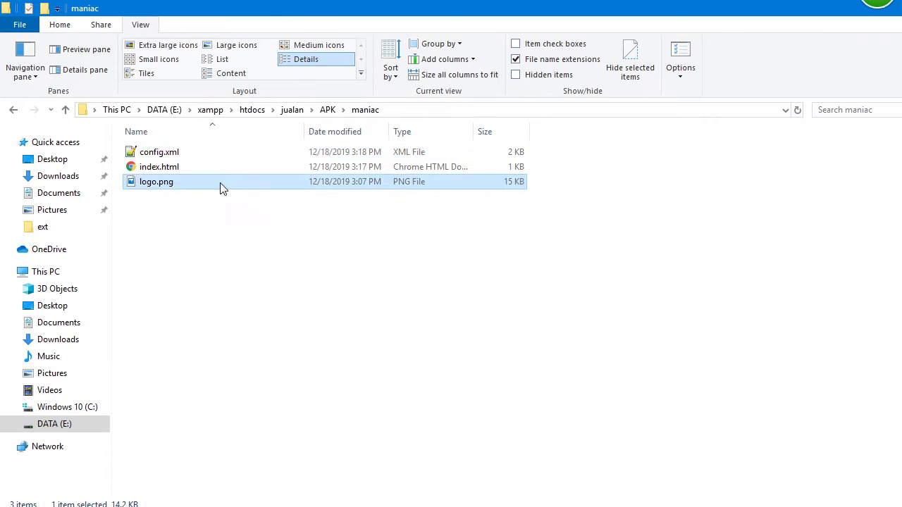
pyautogui.hotkey('alt', 'Tab')
pyautogui.scroll(2, 245, 179)
pyautogui.click(250, 220)
pyautogui.hotkey('ctrl', 'Tab')
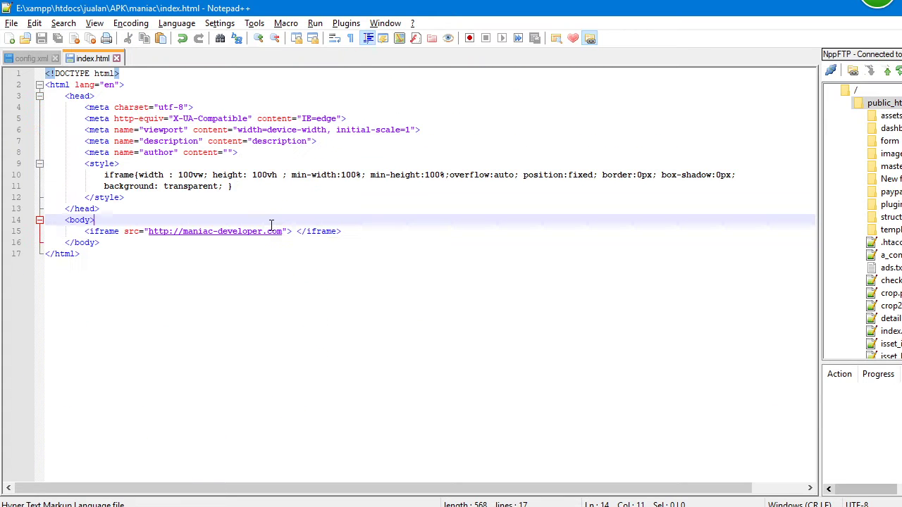
pyautogui.click(209, 255)
# Compress config.xml, index.html and logo.png into maniac.zip in the maniac folder and select the archive
pyautogui.hotkey('alt', 'Tab')
pyautogui.hotkey('ctrl', 'a')
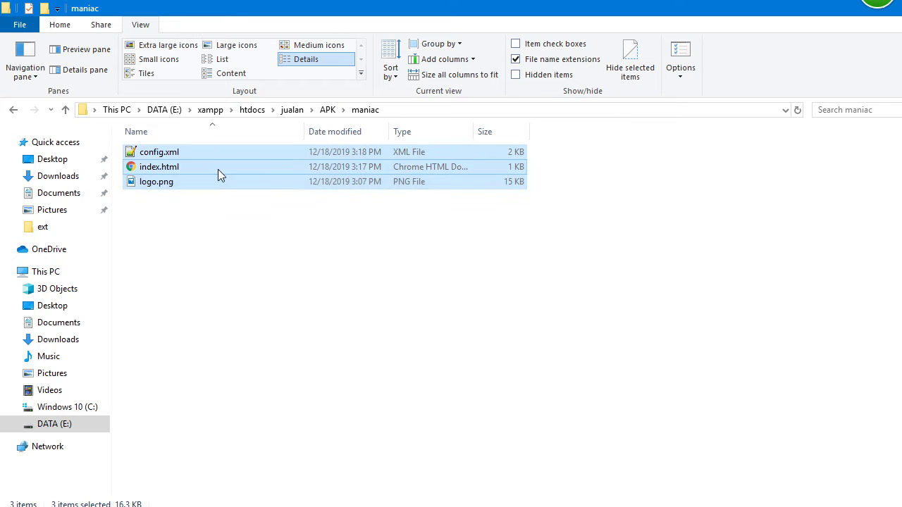
pyautogui.rightClick(217, 169)
pyautogui.click(303, 342)
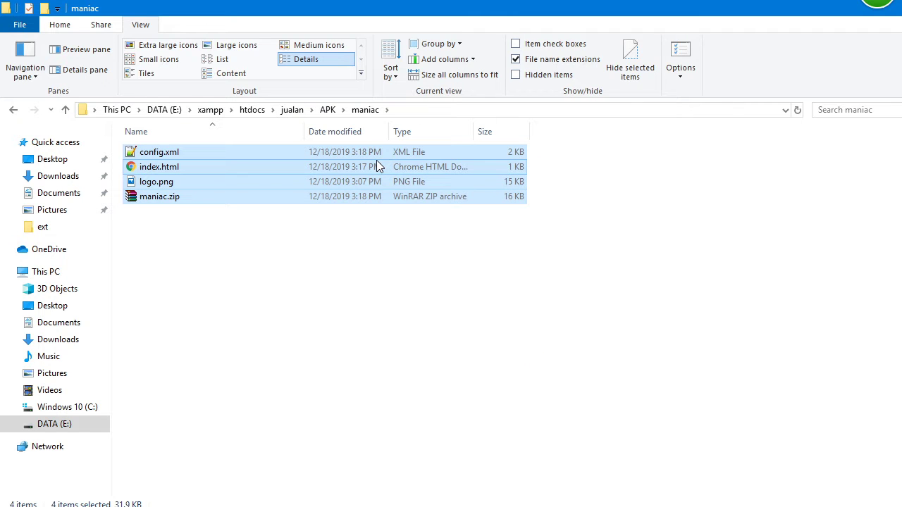
pyautogui.click(318, 198)
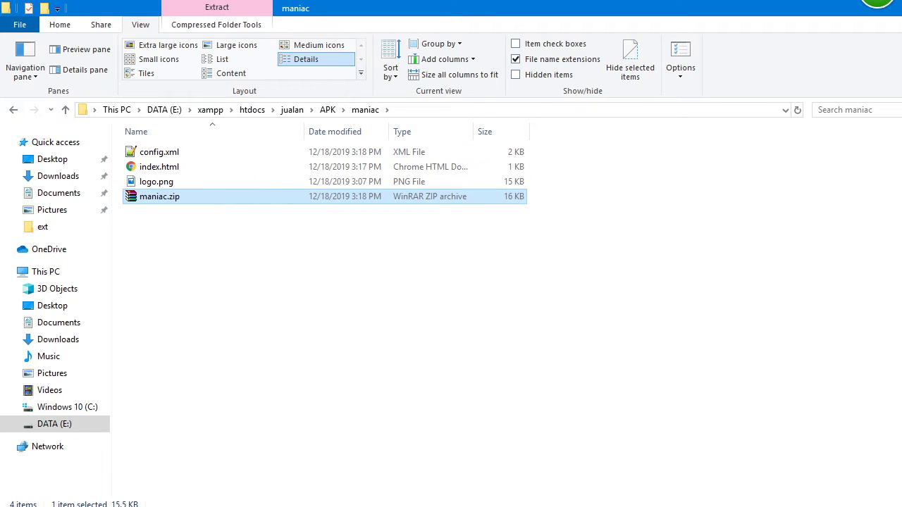
# Switch to Chrome and open the Adobe sign-in page from build.phonegap.com
pyautogui.click(191, 505)
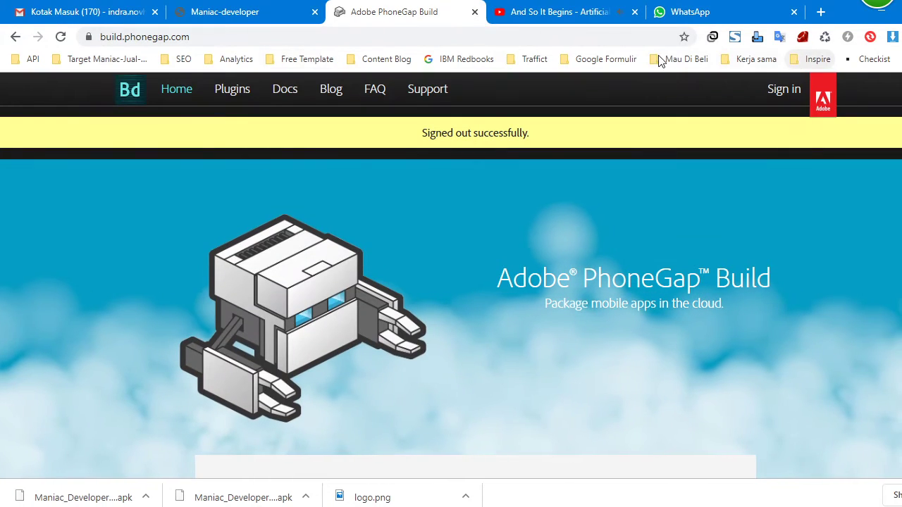
pyautogui.click(525, 37)
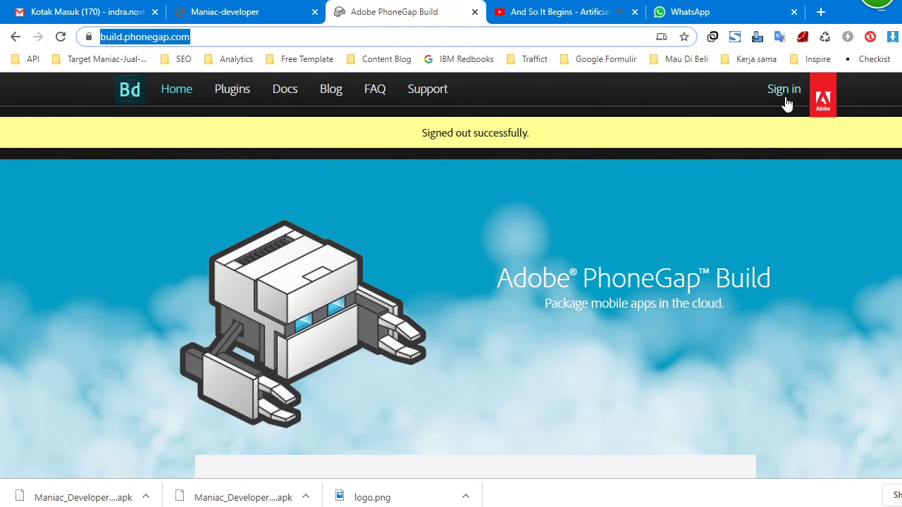
pyautogui.press('Return')
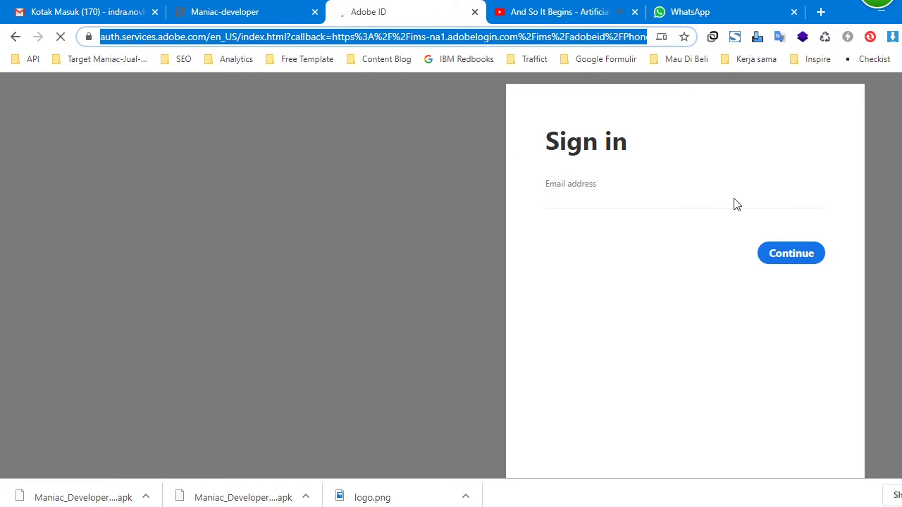
# Sign in to the Adobe account with the saved account e-mail and password
pyautogui.click(698, 202)
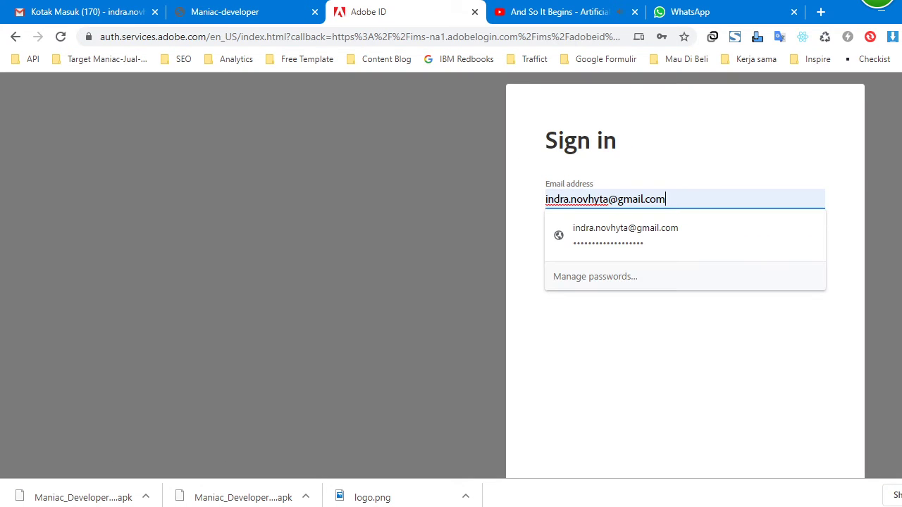
pyautogui.press('Return')
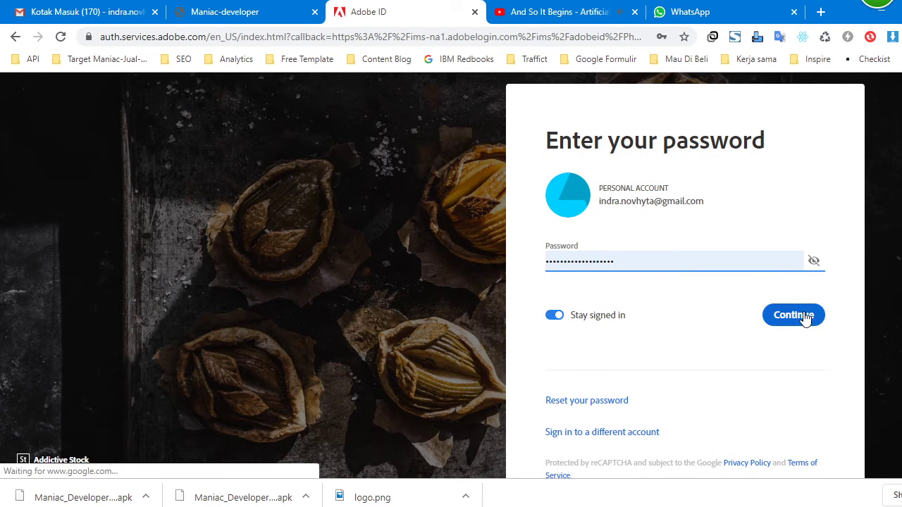
pyautogui.click(803, 317)
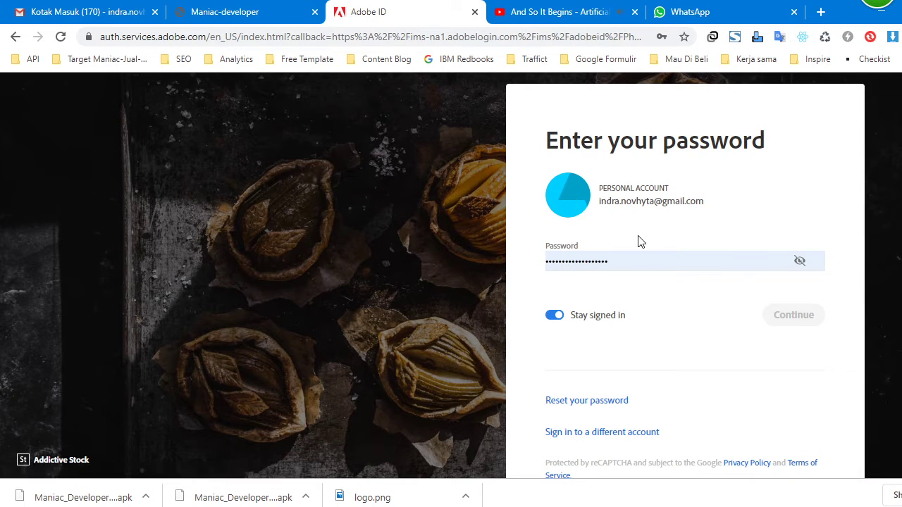
pyautogui.hotkey('alt', 'Tab')
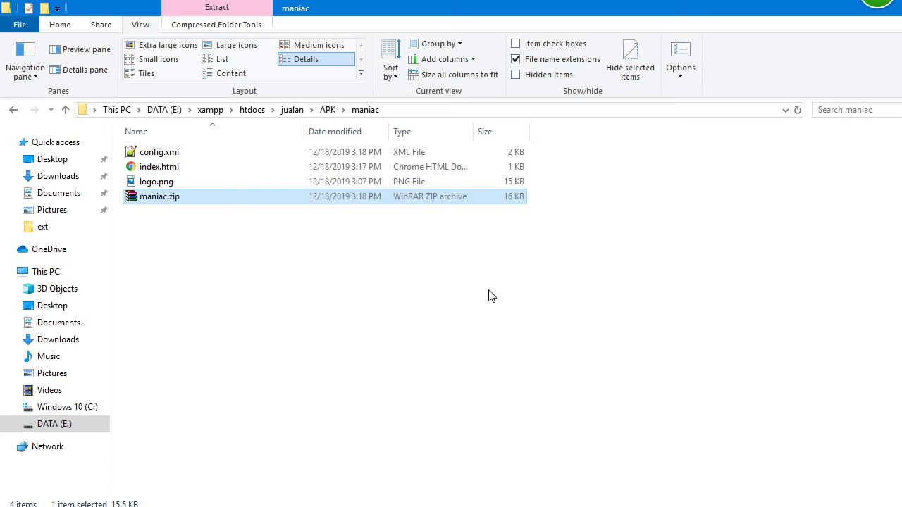
pyautogui.hotkey('alt', 'Tab')
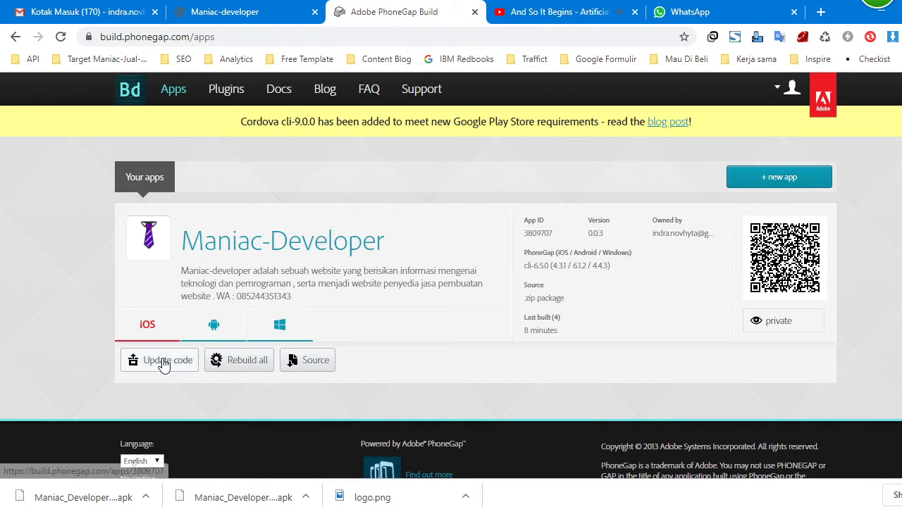
pyautogui.click(162, 360)
pyautogui.click(212, 420)
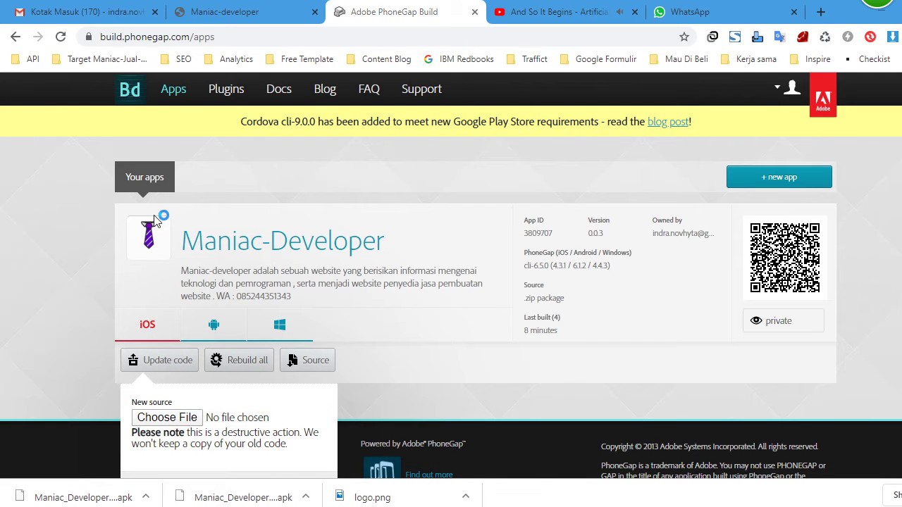
pyautogui.click(428, 314)
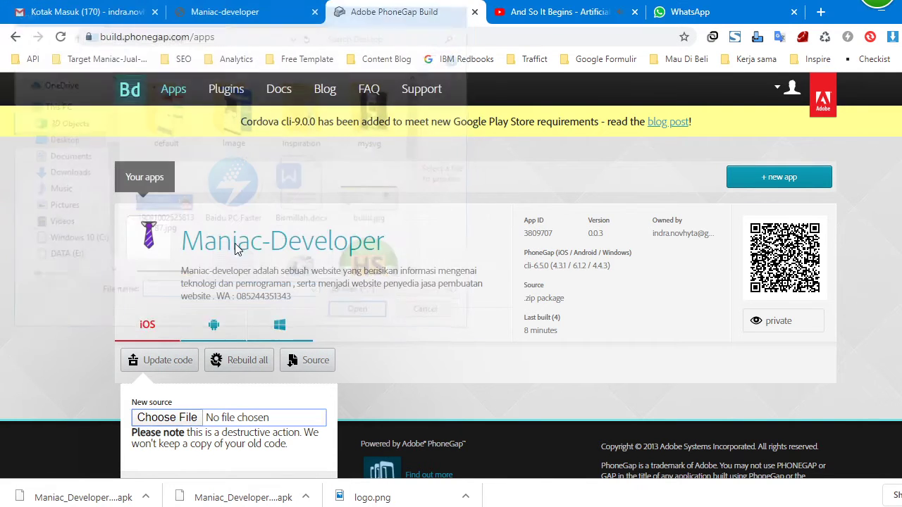
# Open the Maniac-Developer app's details page at its platform builds
pyautogui.click(264, 243)
pyautogui.scroll(-2, 451, 358)
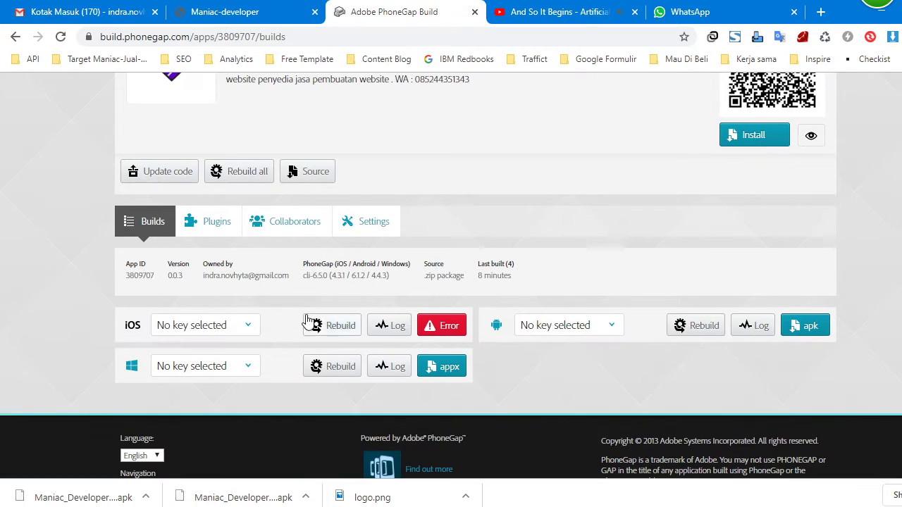
# Delete the existing Maniac-Developer app through its settings and confirm the deletion
pyautogui.click(380, 229)
pyautogui.scroll(-2, 278, 374)
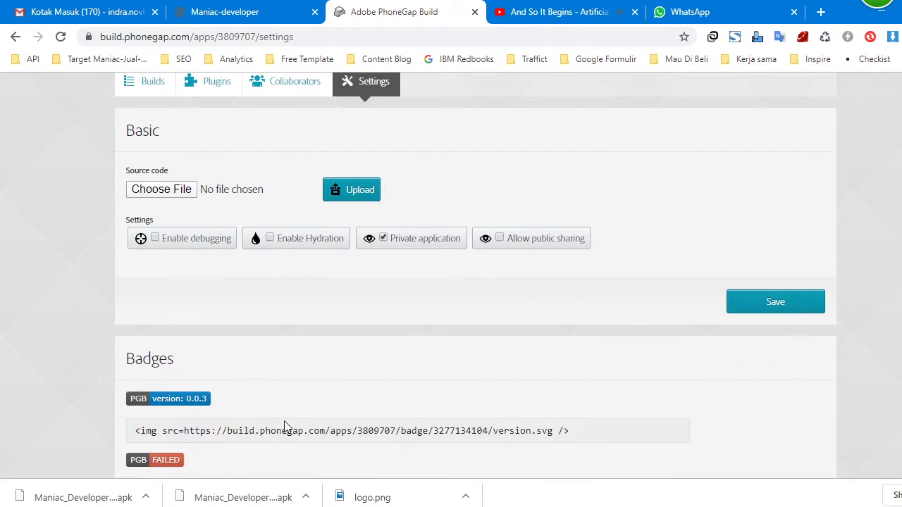
pyautogui.scroll(-6, 234, 384)
pyautogui.click(790, 382)
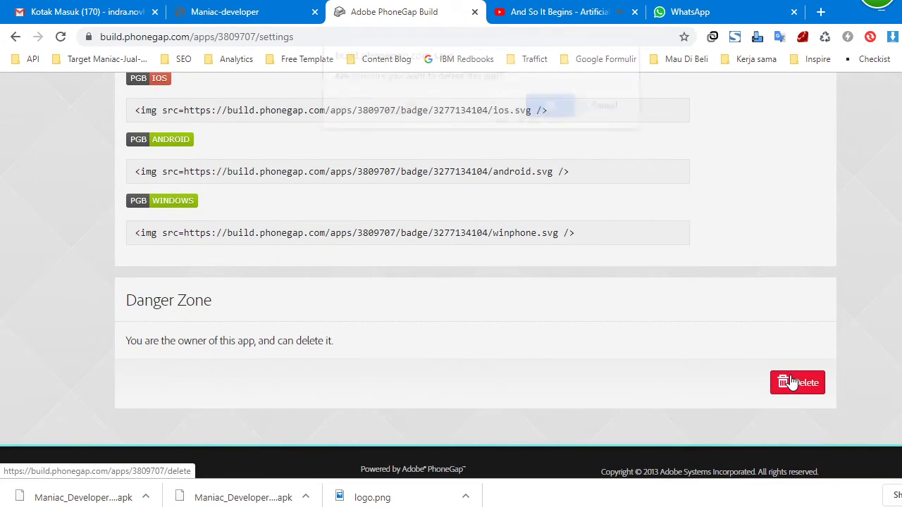
pyautogui.click(541, 114)
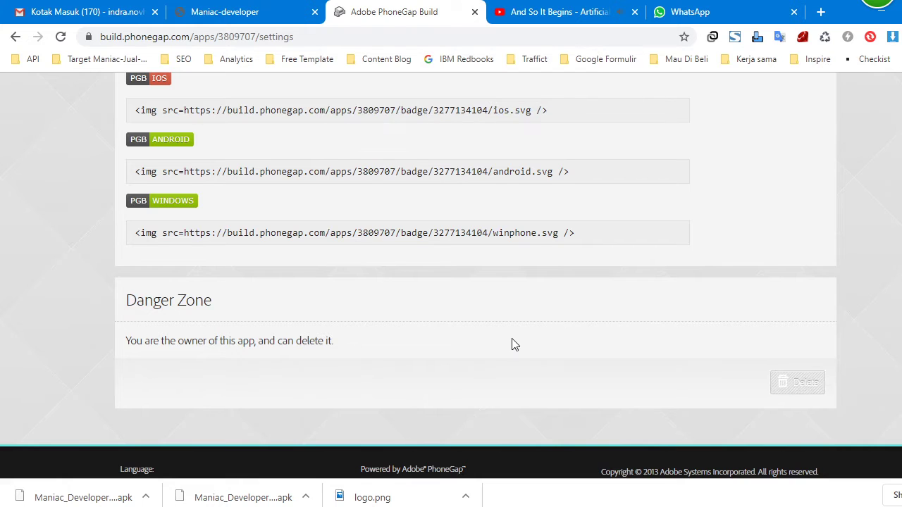
pyautogui.scroll(2, 339, 348)
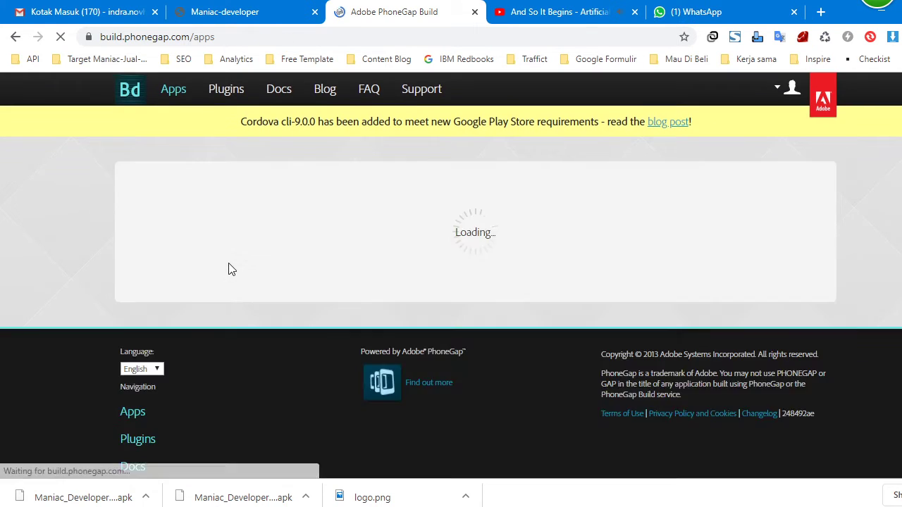
# Start a private app from a .zip upload and browse to the xampp htdocs folder on DATA (E:)
pyautogui.scroll(-2, 314, 346)
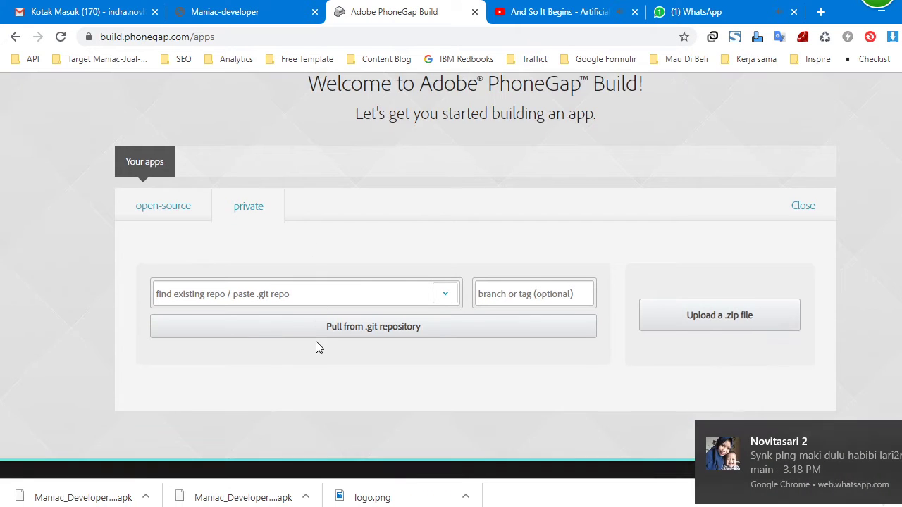
pyautogui.click(713, 312)
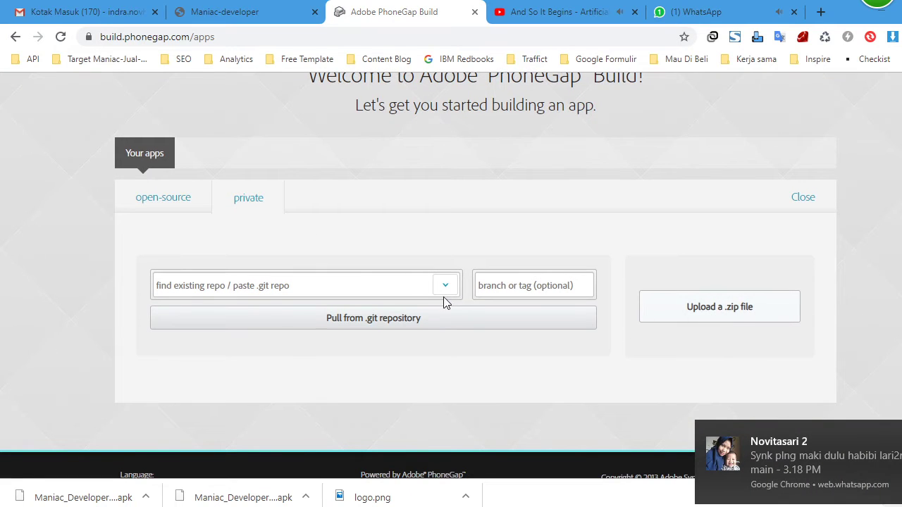
pyautogui.click(216, 204)
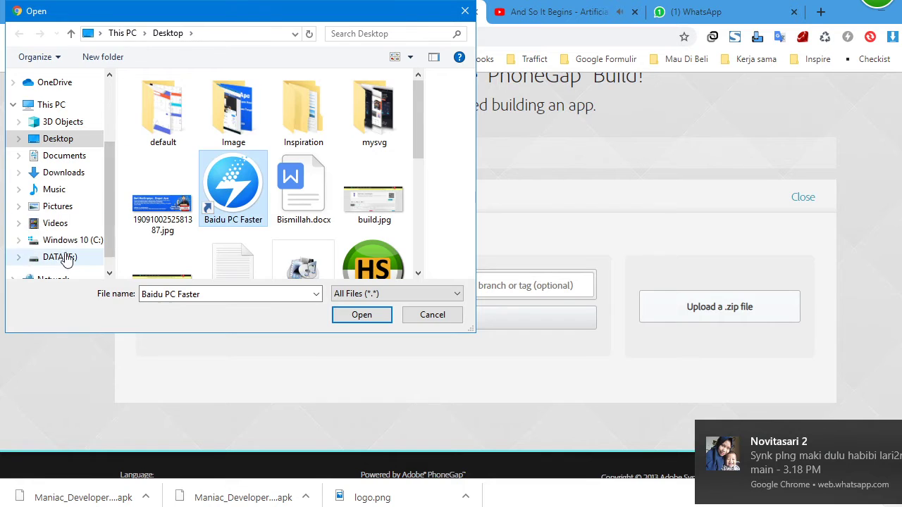
pyautogui.click(62, 257)
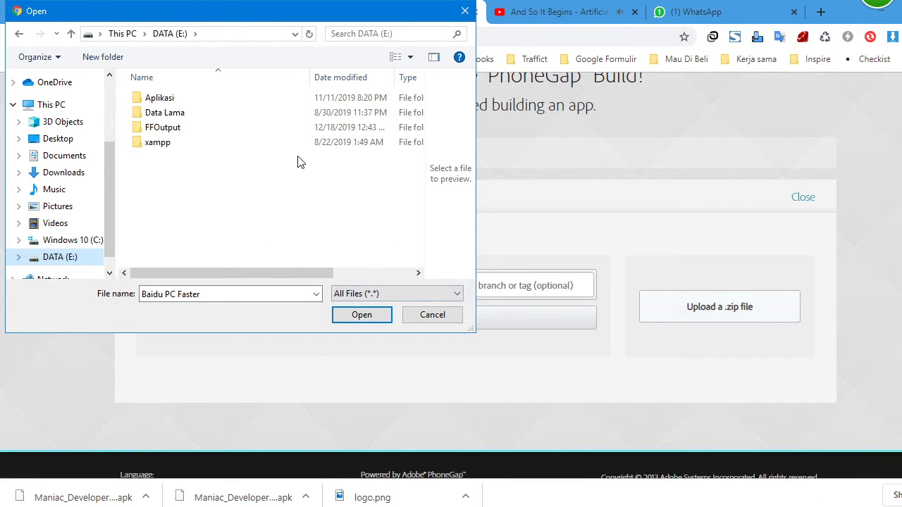
pyautogui.doubleClick(299, 143)
pyautogui.press('h')
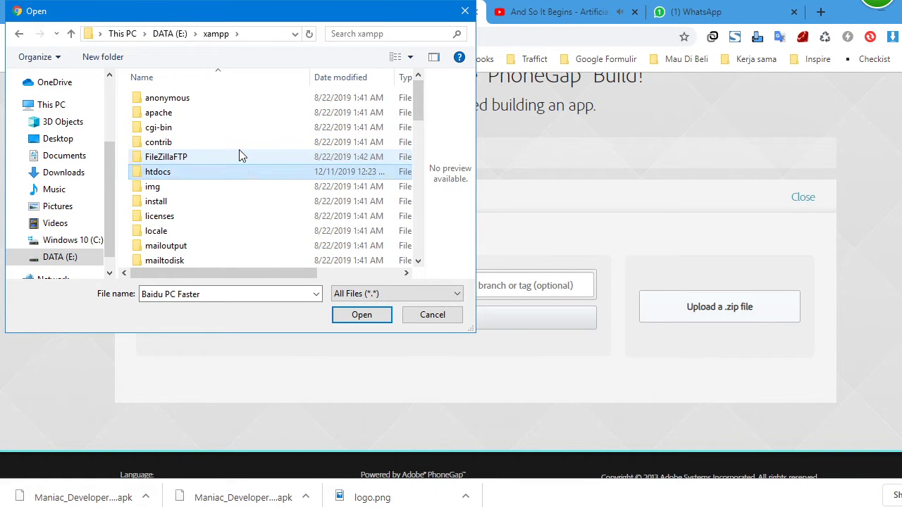
pyautogui.press('Return')
# Browse into the APK folder inside jualan for the file to upload
pyautogui.press('b')
pyautogui.press('t')
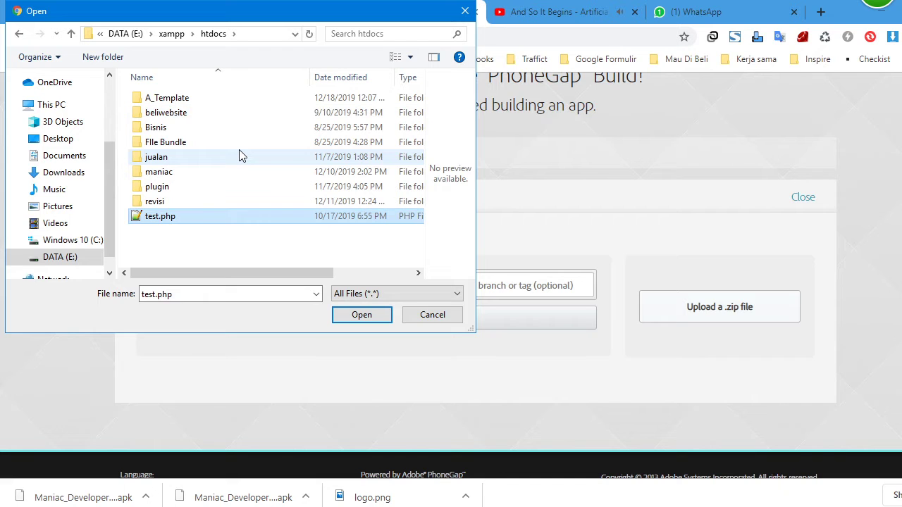
pyautogui.press('Home')
pyautogui.press('Down')
pyautogui.press('Down')
pyautogui.press('Down')
pyautogui.press('Down')
pyautogui.press('Return')
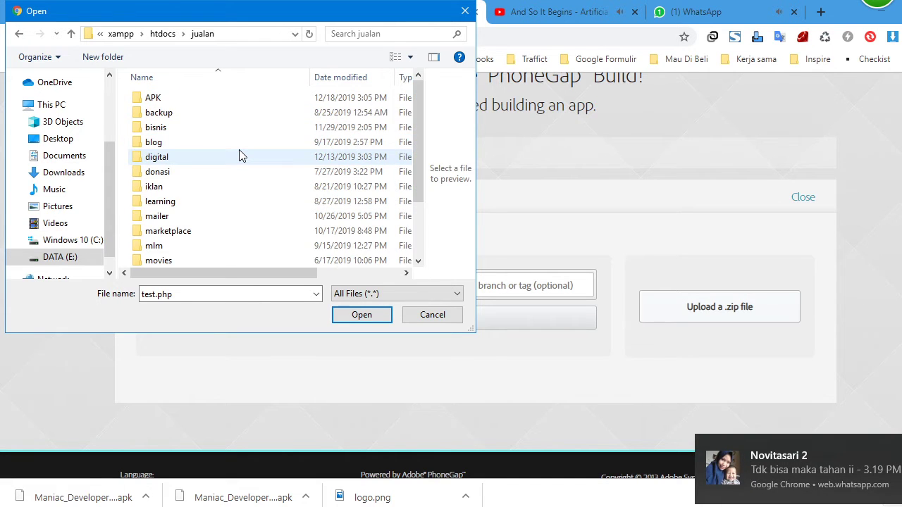
pyautogui.press('b')
pyautogui.press('a')
pyautogui.press('Return')
pyautogui.press('Down')
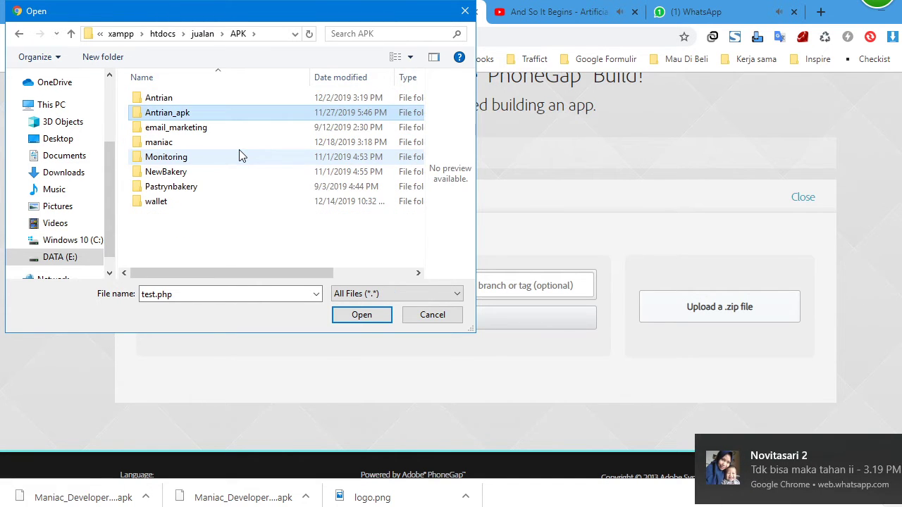
pyautogui.press('w')
pyautogui.press('p')
pyautogui.press('a')
pyautogui.press('a')
pyautogui.press('Return')
pyautogui.press('Down')
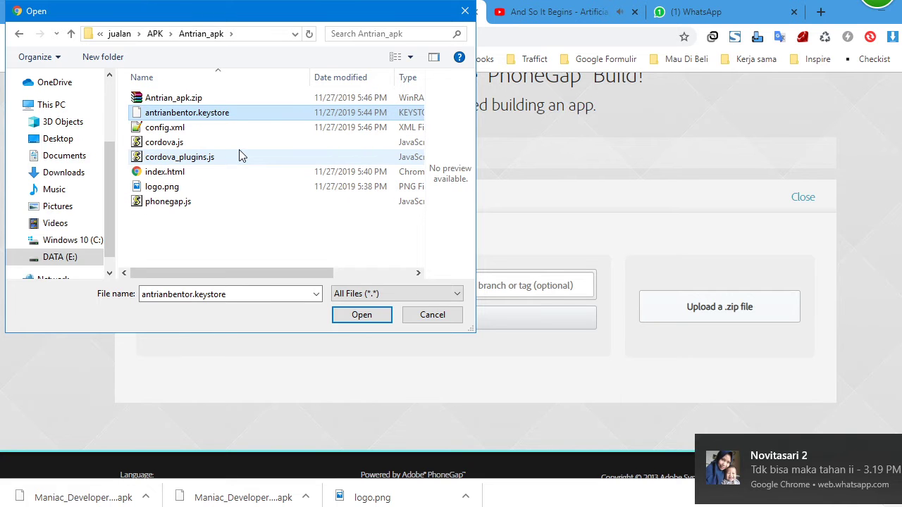
pyautogui.press('Up')
pyautogui.press('BackSpace')
# Upload maniac.zip from the maniac folder as the new private app's source
pyautogui.press('Down')
pyautogui.press('Down')
pyautogui.press('Down')
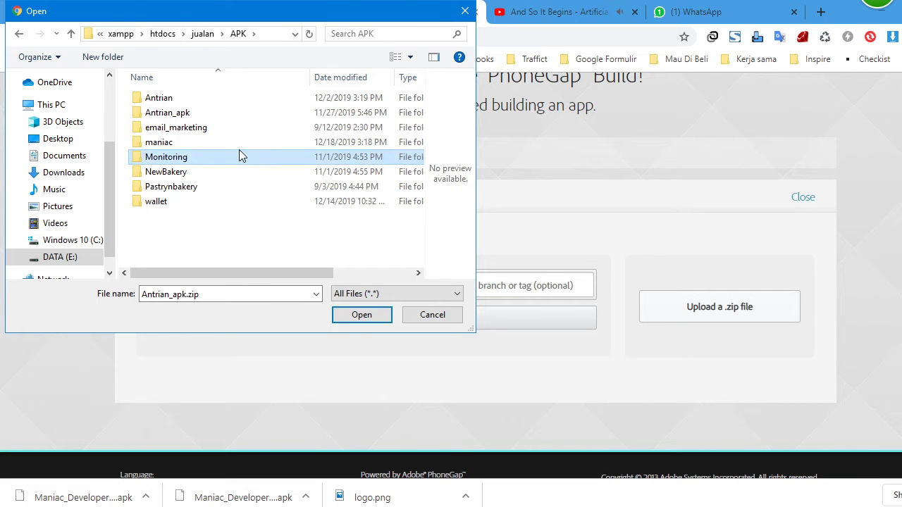
pyautogui.press('Up')
pyautogui.press('Return')
pyautogui.press('Down')
pyautogui.press('Down')
pyautogui.press('Down')
pyautogui.press('Return')
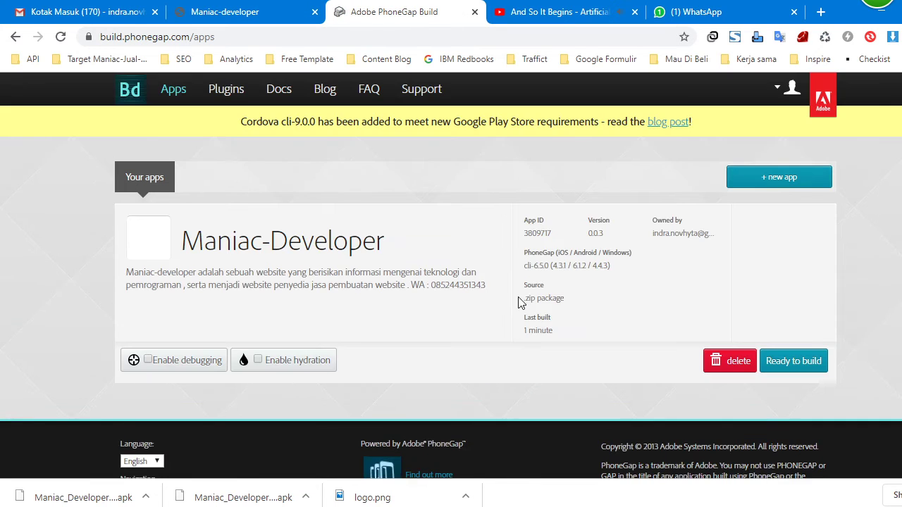
# Build the uploaded Maniac-Developer app and download its Android apk
pyautogui.scroll(-1, 463, 414)
pyautogui.scroll(1, 465, 417)
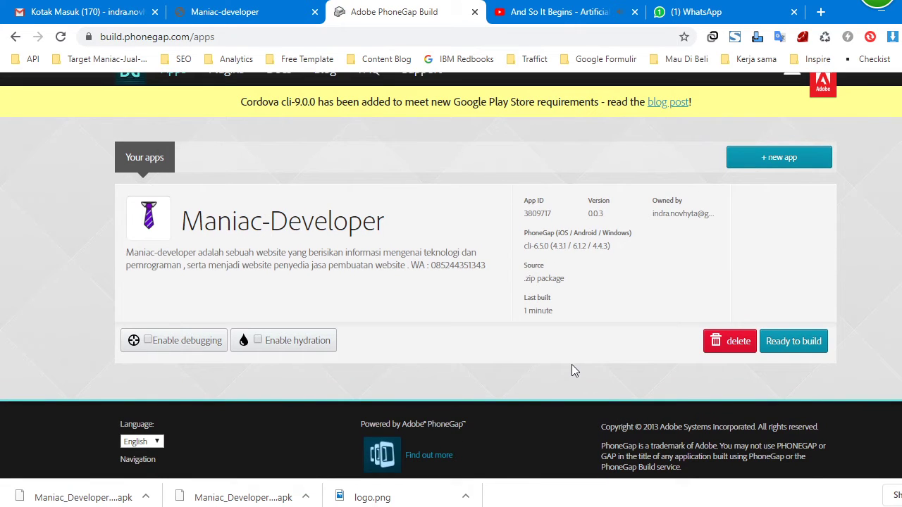
pyautogui.click(790, 345)
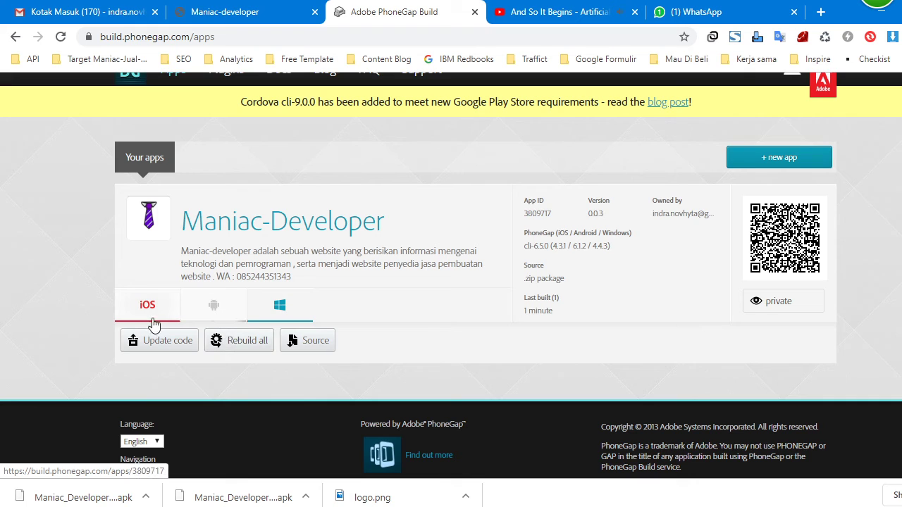
pyautogui.click(215, 310)
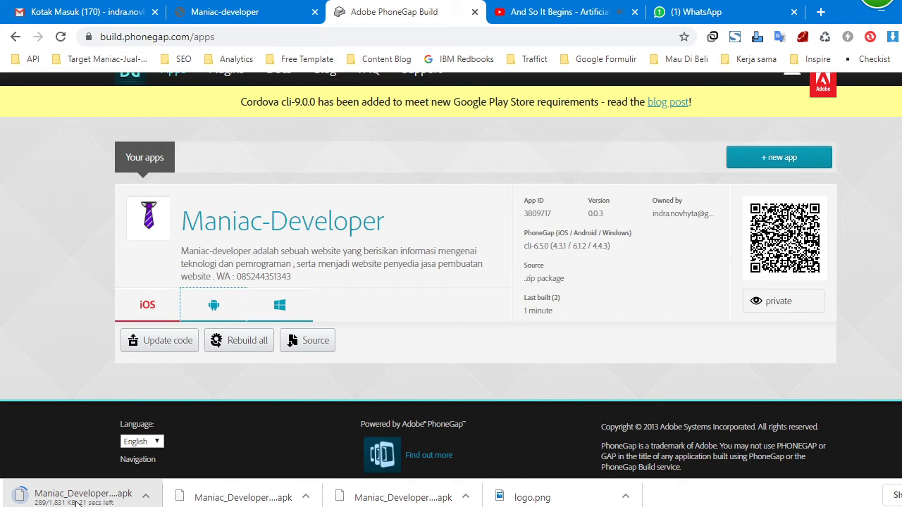
# Open the new Maniac-Developer app's details page at its platform builds
pyautogui.click(242, 221)
pyautogui.scroll(-2, 435, 386)
pyautogui.click(584, 340)
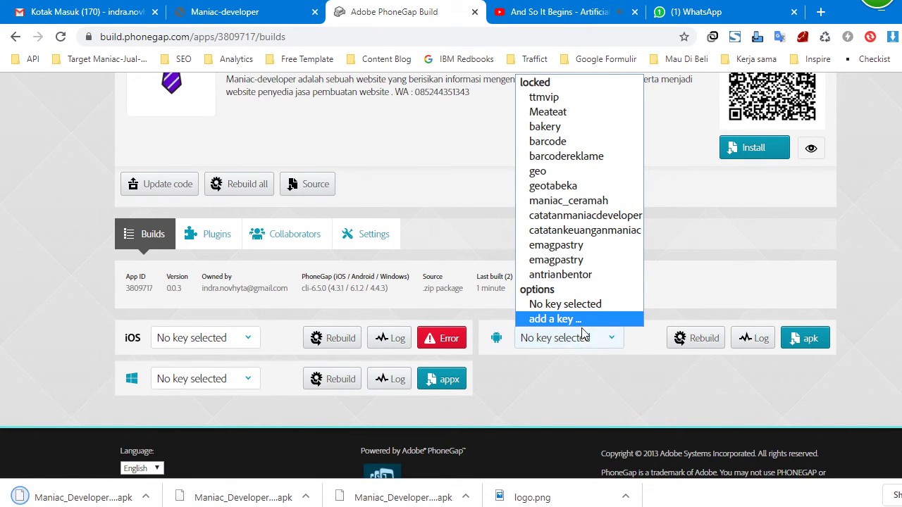
pyautogui.click(571, 320)
pyautogui.scroll(-2, 561, 238)
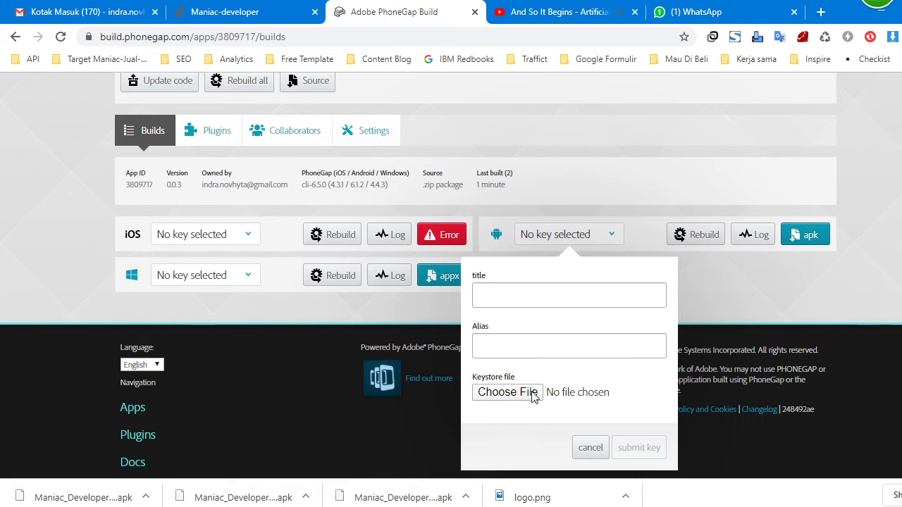
pyautogui.click(565, 398)
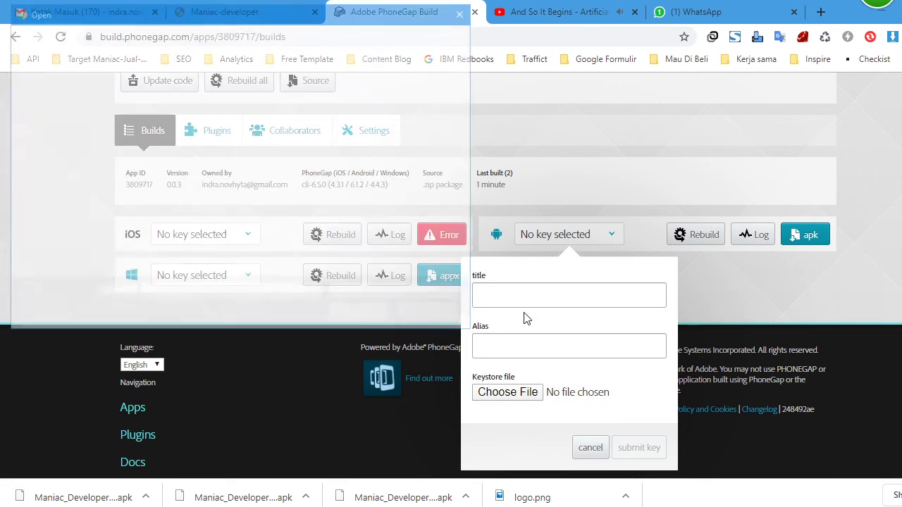
pyautogui.click(453, 316)
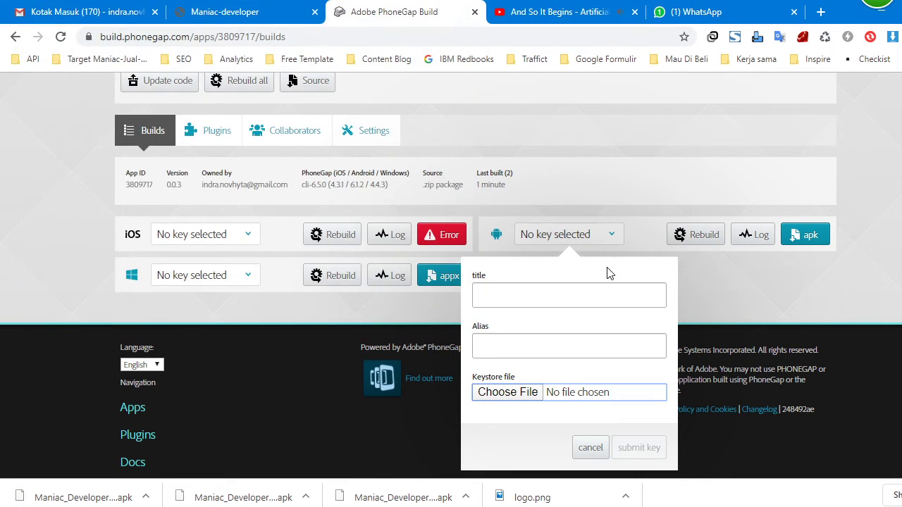
pyautogui.click(598, 239)
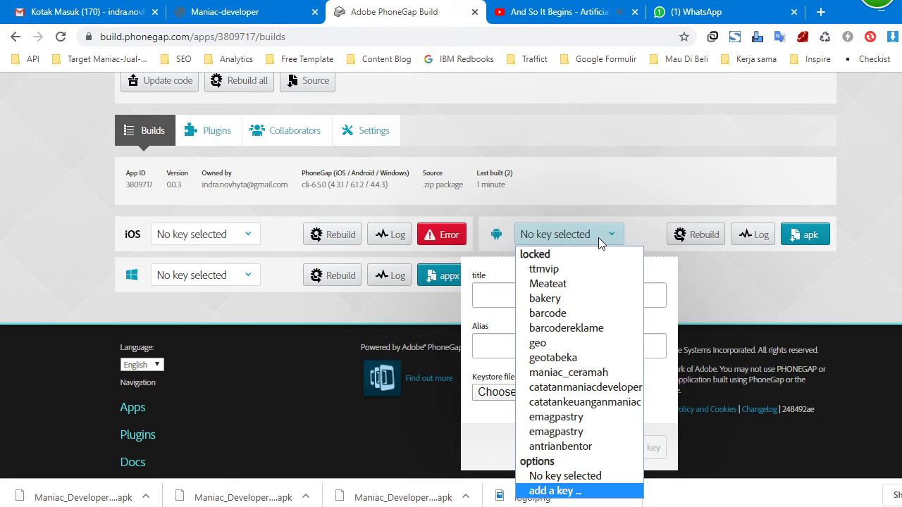
pyautogui.click(591, 348)
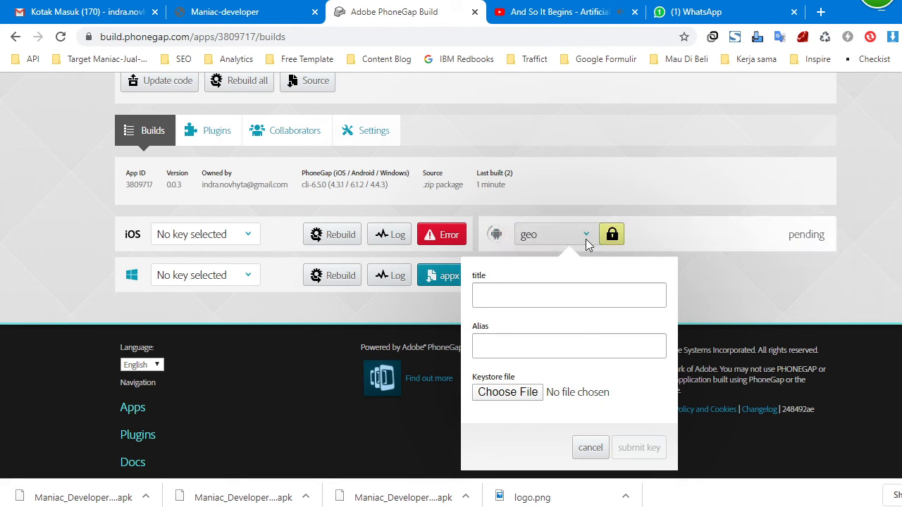
# Select antrianbentor as the signing key for the Android build
pyautogui.click(585, 239)
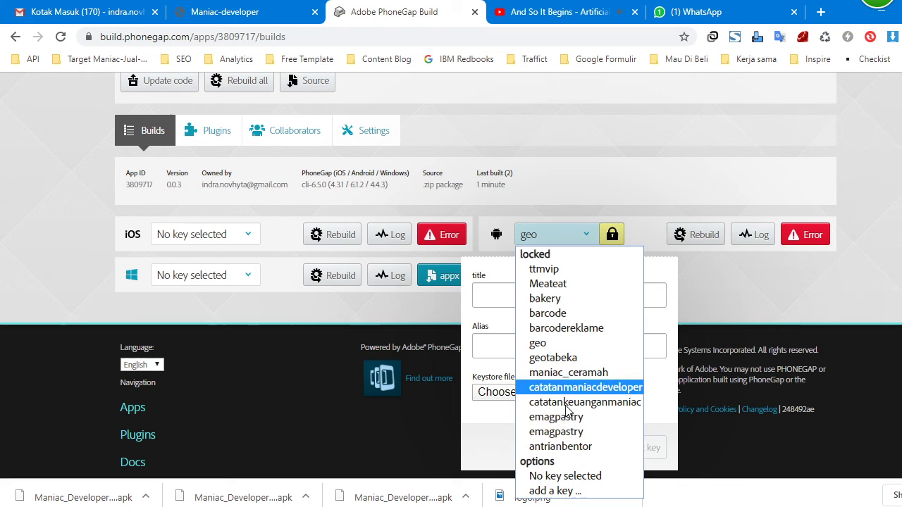
pyautogui.click(593, 456)
pyautogui.click(582, 301)
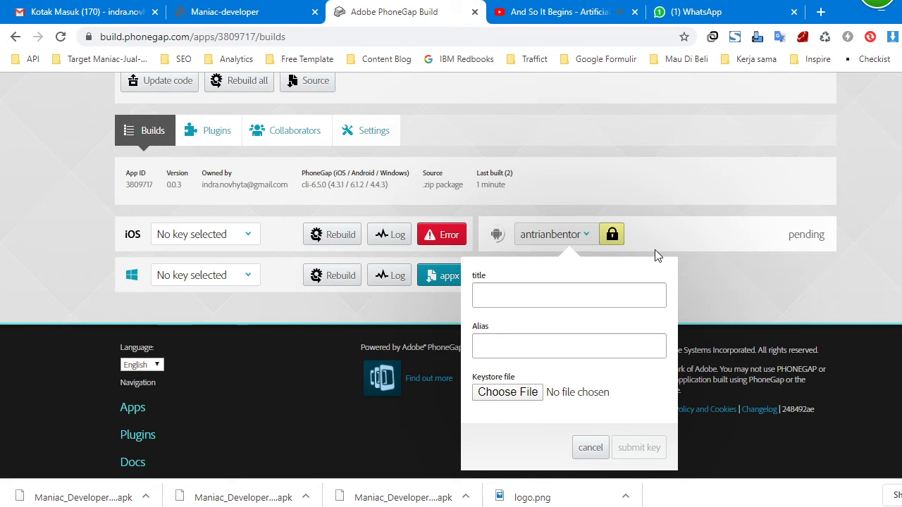
# Try to unlock the antrianbentor key by submitting its certificate password and keystore password
pyautogui.click(612, 234)
pyautogui.click(608, 347)
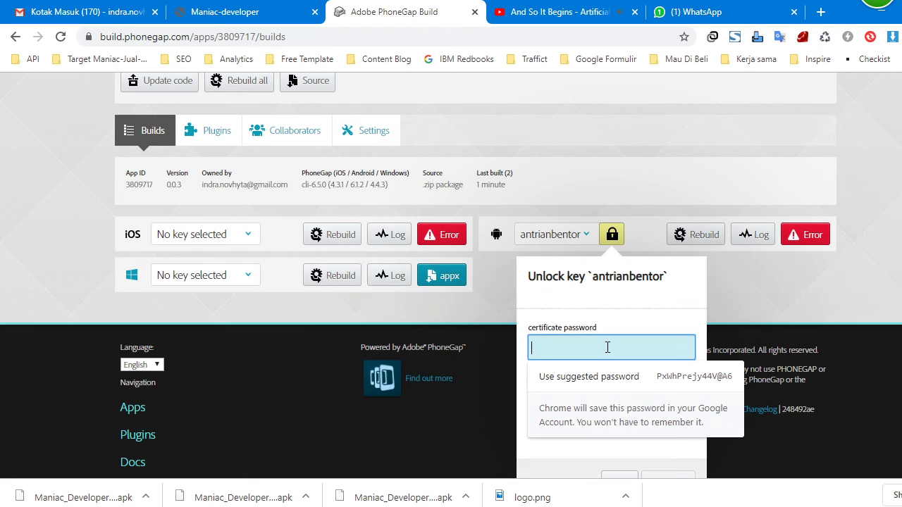
pyautogui.write('•••••••')
pyautogui.press('Tab')
pyautogui.write('•••••••')
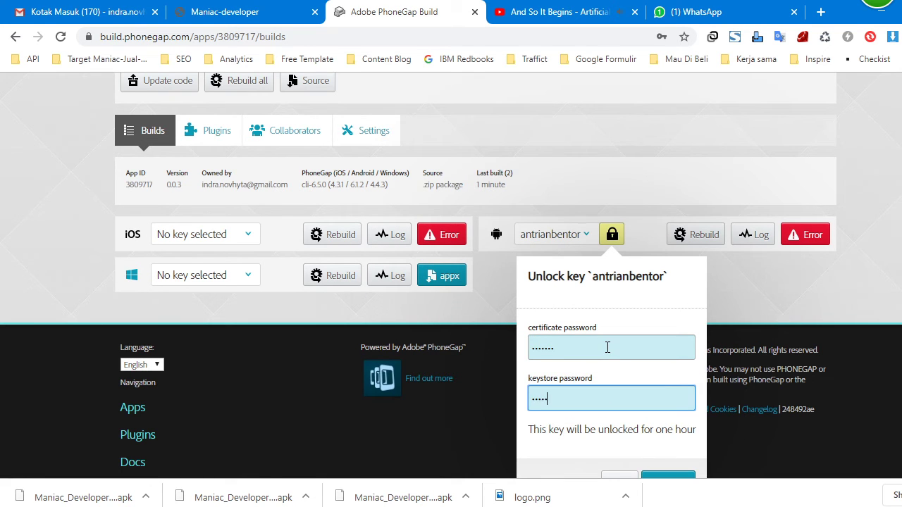
pyautogui.scroll(-1, 607, 348)
pyautogui.scroll(-1, 607, 347)
pyautogui.click(668, 392)
# Unlock the Android signing key antrianbentor by re-entering the certificate and keystore passwords and submitting them
pyautogui.click(618, 152)
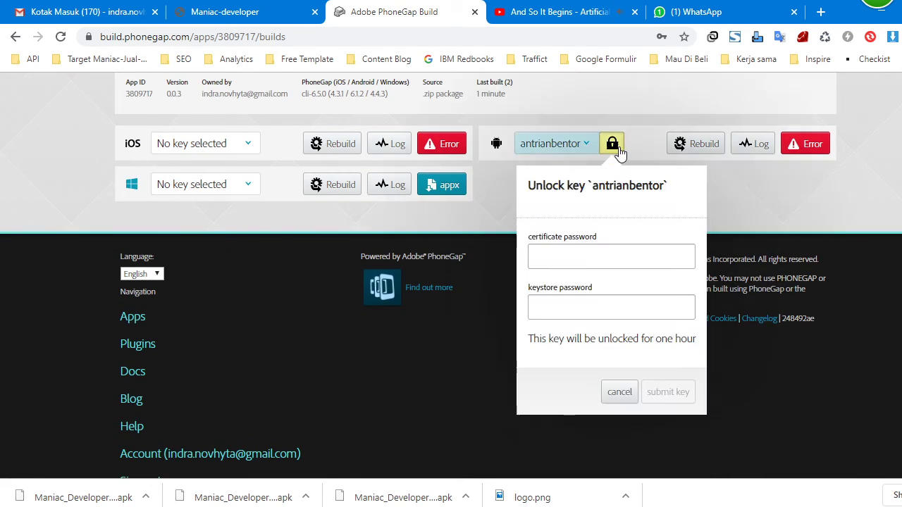
pyautogui.click(614, 246)
pyautogui.write('•••••••')
pyautogui.press('Tab')
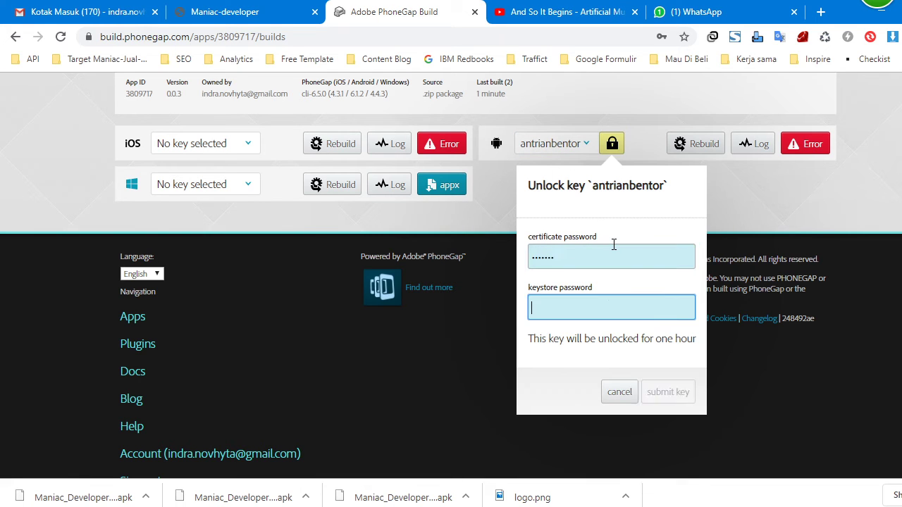
pyautogui.write('•••••••')
pyautogui.click(677, 393)
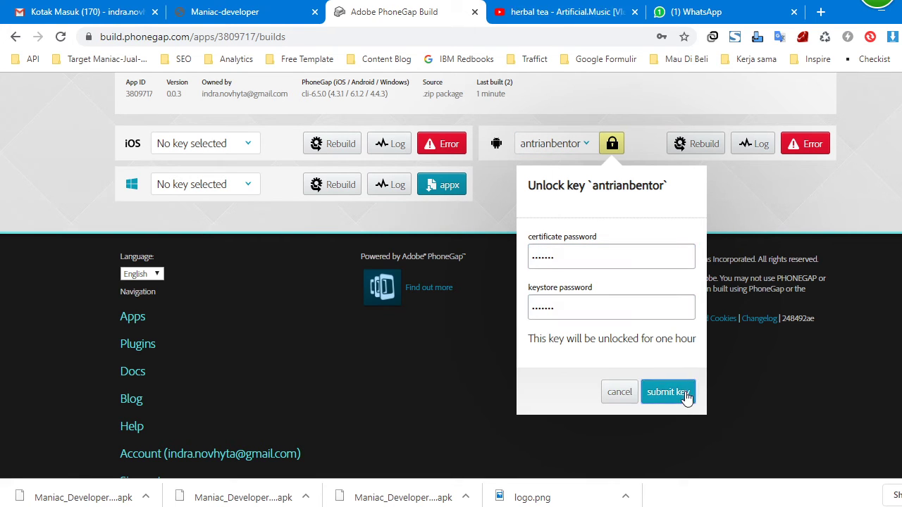
# Rebuild the Android version with the antrianbentor key and download the Windows appx package
pyautogui.scroll(2, 659, 218)
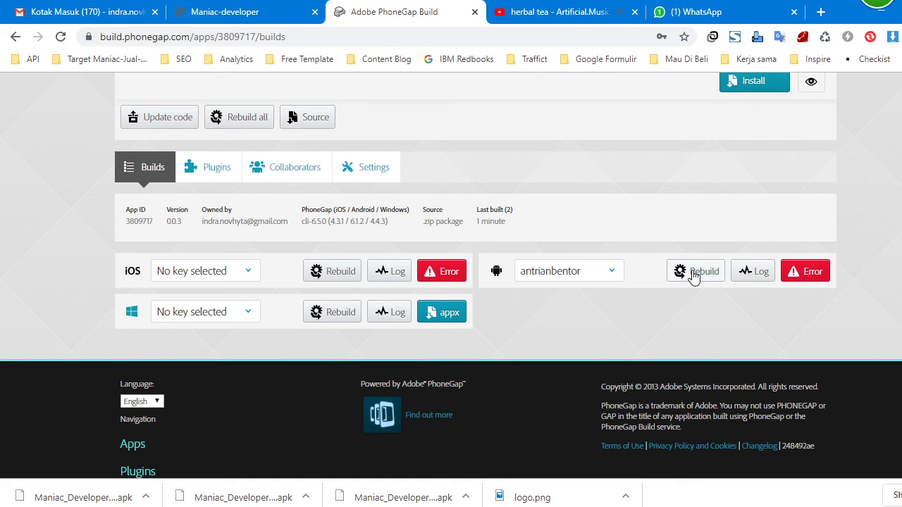
pyautogui.click(691, 266)
pyautogui.scroll(1, 655, 324)
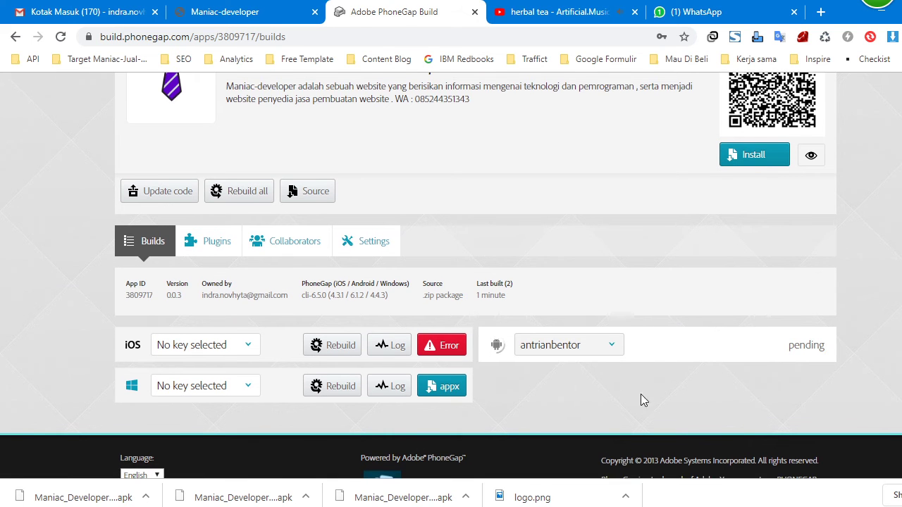
pyautogui.scroll(1, 651, 409)
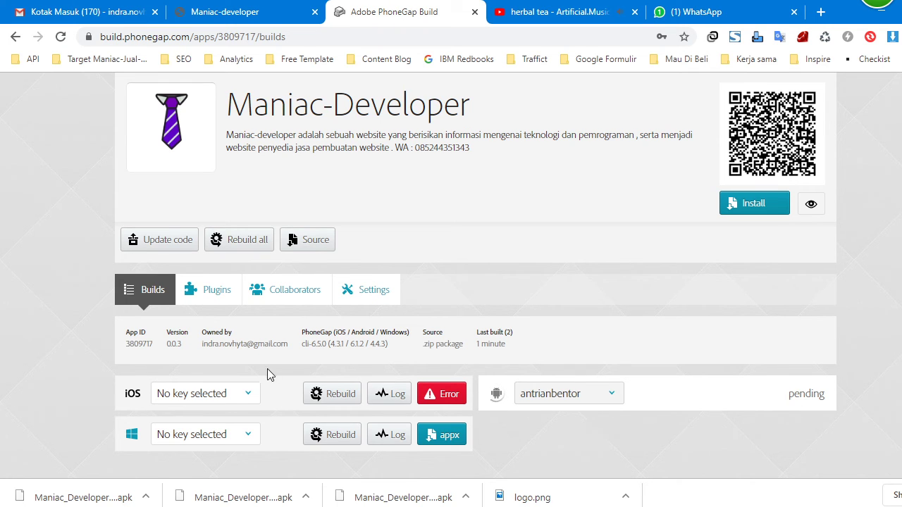
pyautogui.click(449, 433)
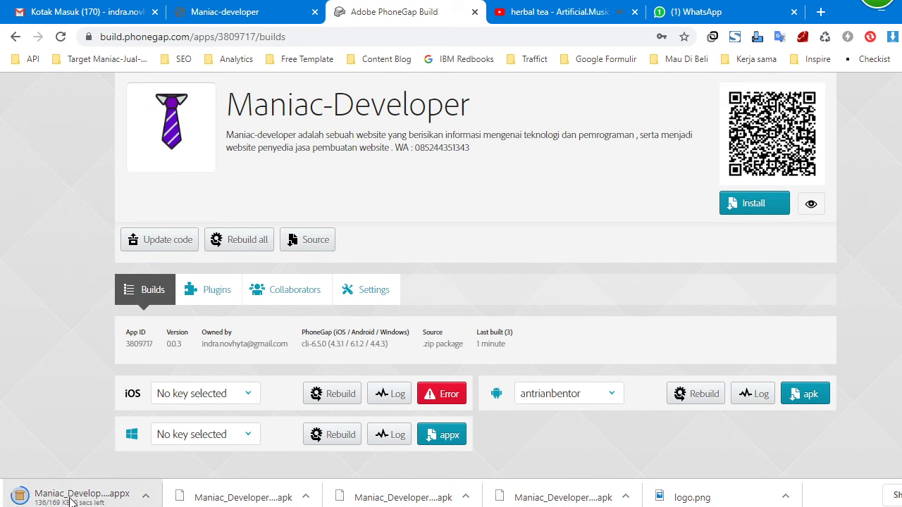
# Download the signed Android apk, and compare the release and debug apk file names in the browser's full download list
pyautogui.click(788, 397)
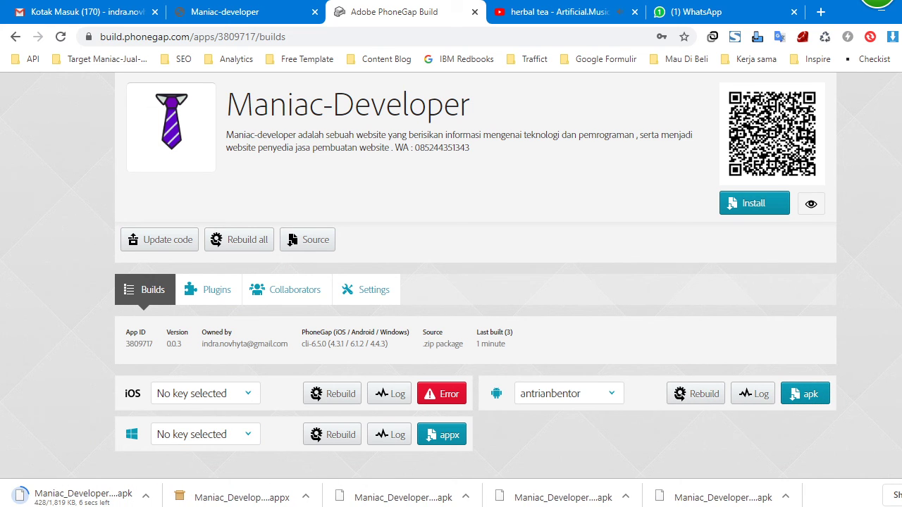
pyautogui.click(896, 495)
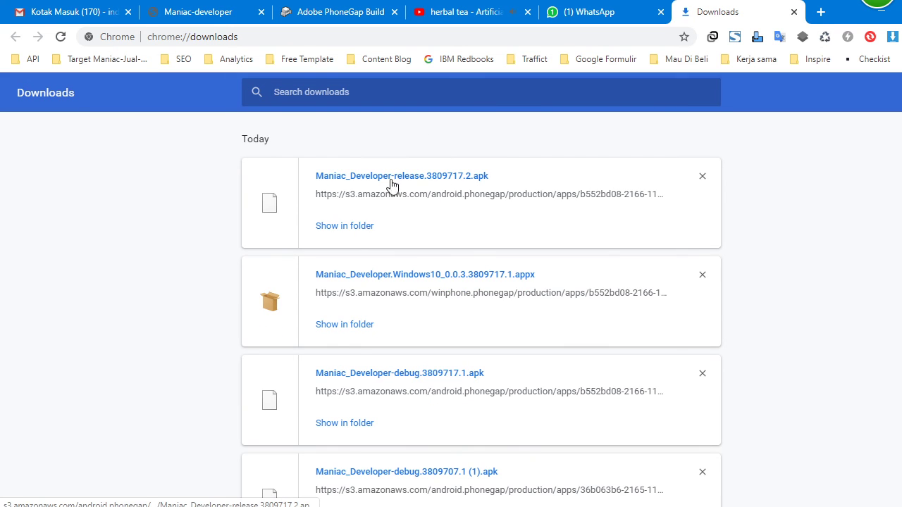
pyautogui.moveTo(305, 169); pyautogui.dragTo(493, 179)
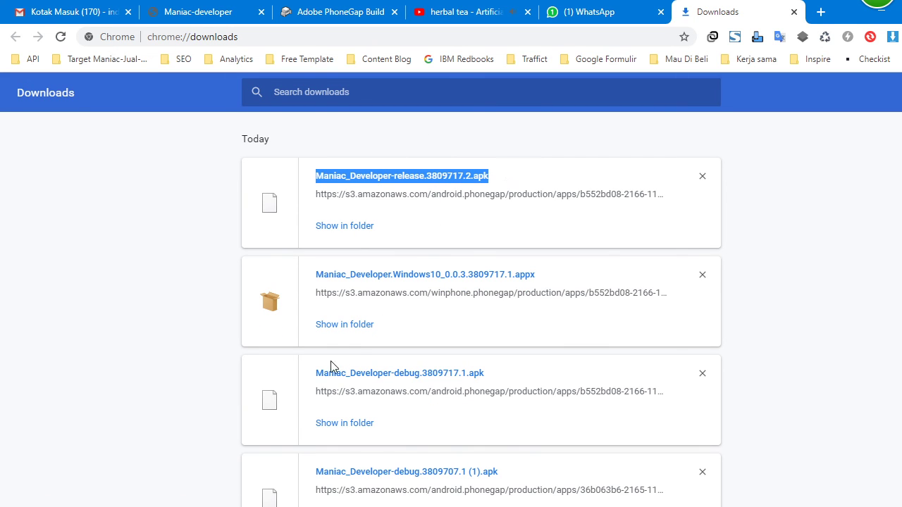
pyautogui.moveTo(311, 373); pyautogui.dragTo(479, 376)
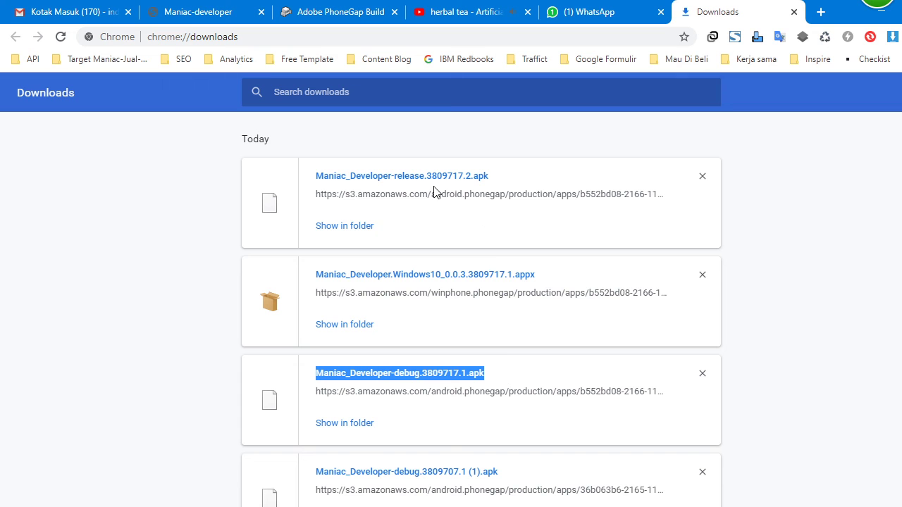
pyautogui.click(622, 10)
pyautogui.click(522, 9)
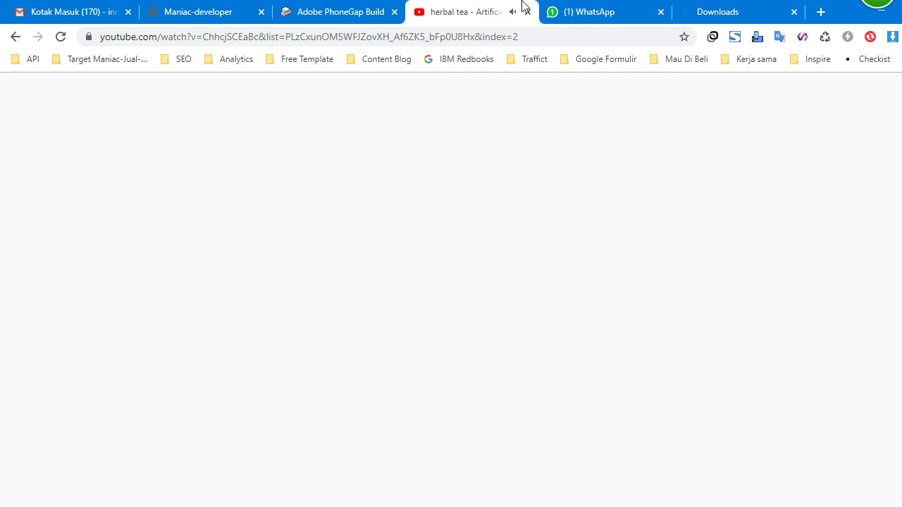
pyautogui.click(338, 12)
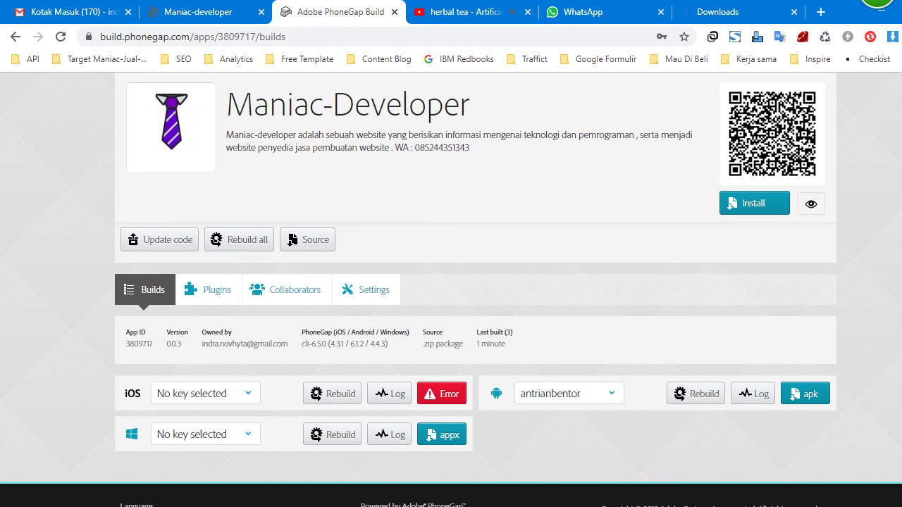
pyautogui.hotkey('alt', 'Tab')
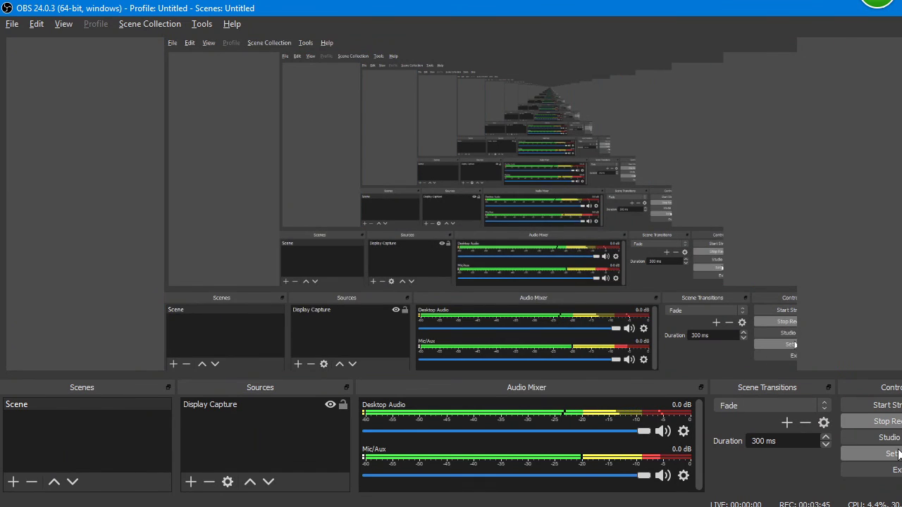